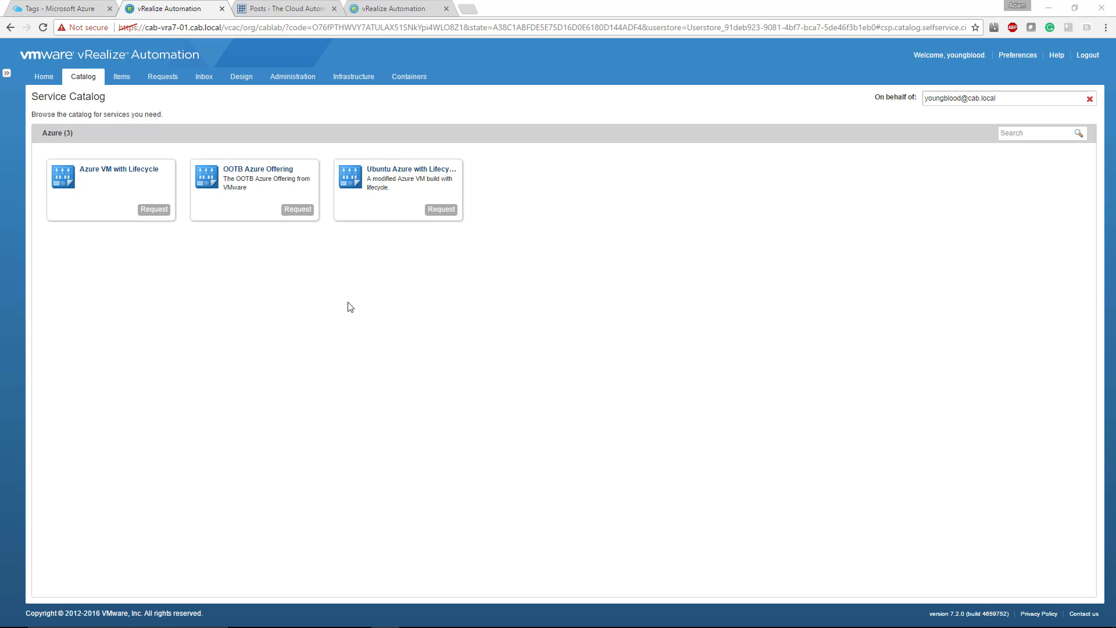
# Open a request for the OOTB Azure Offering, review Azure_Machine_1's general and build information settings, and cancel the request.
pyautogui.click(299, 211)
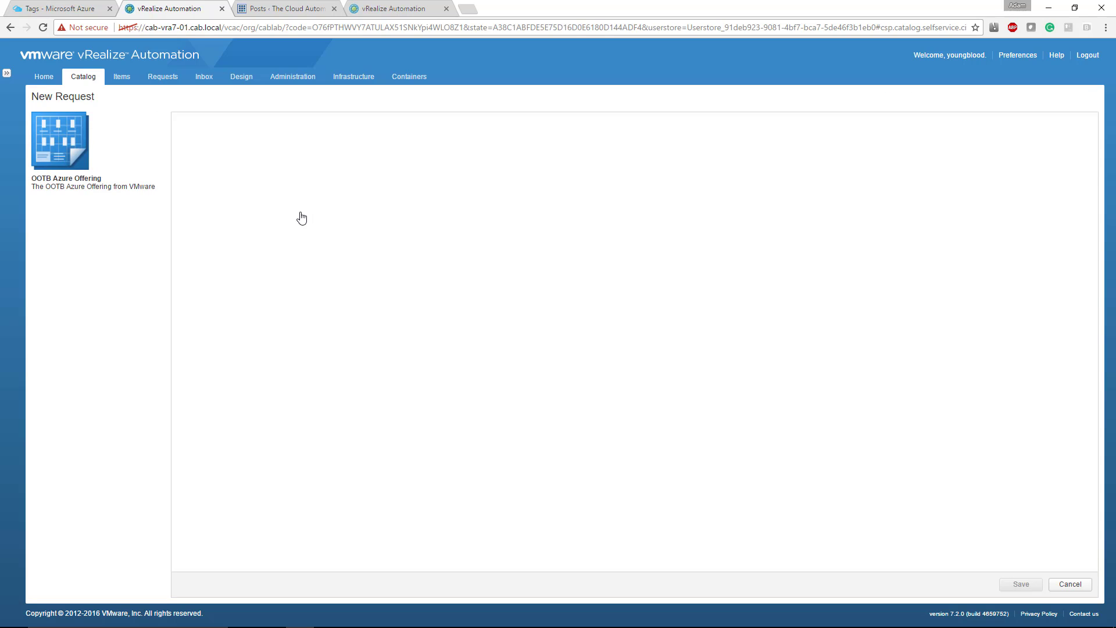
pyautogui.click(243, 143)
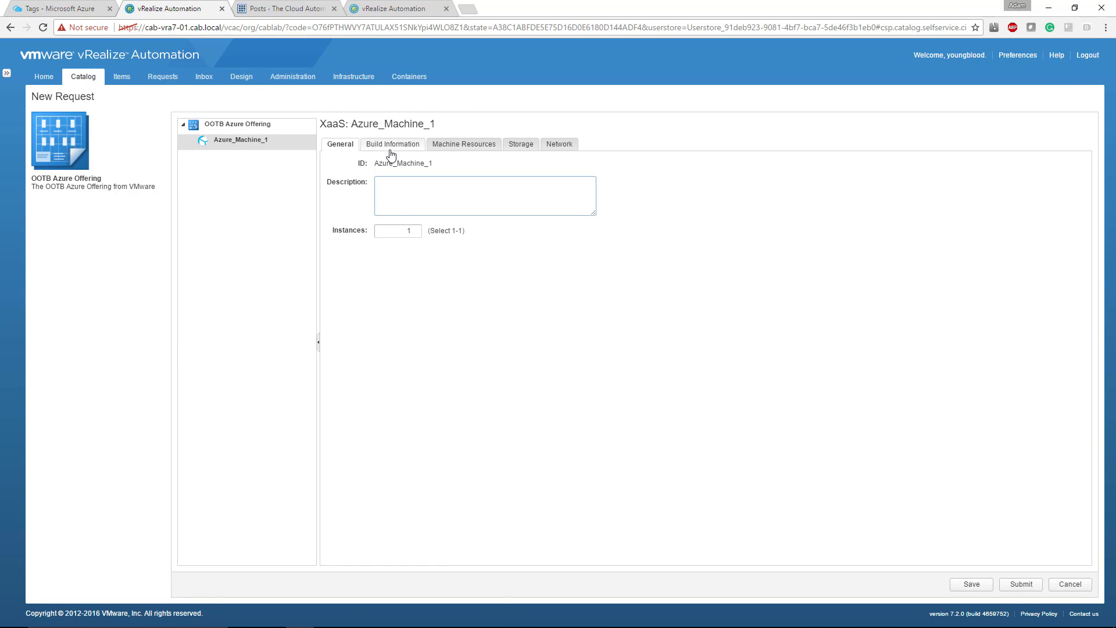
pyautogui.click(391, 149)
pyautogui.click(341, 148)
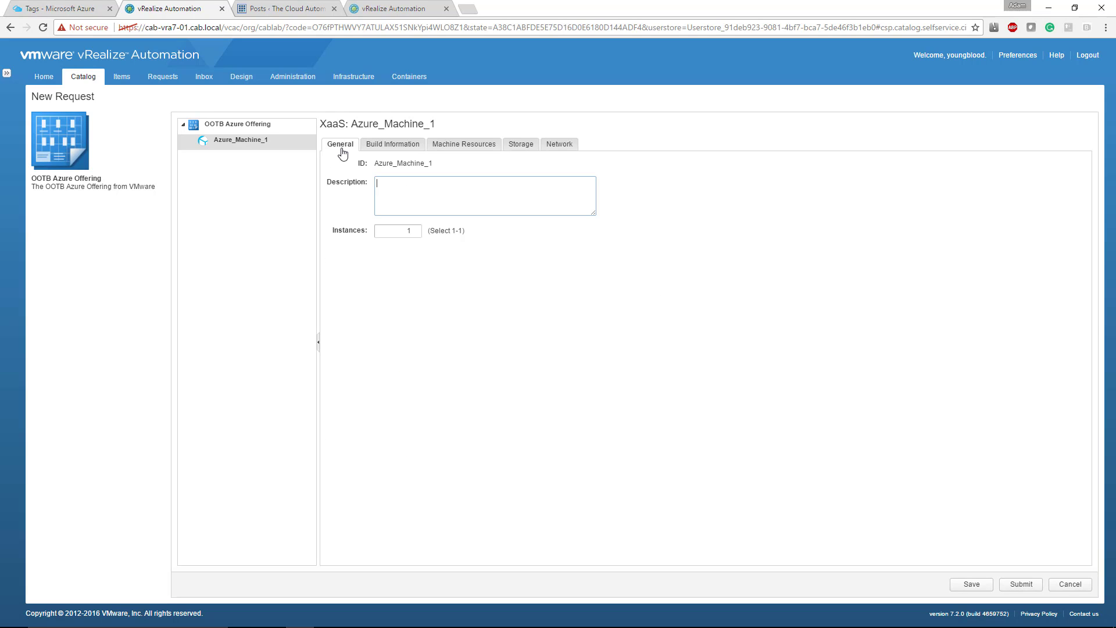
pyautogui.click(385, 147)
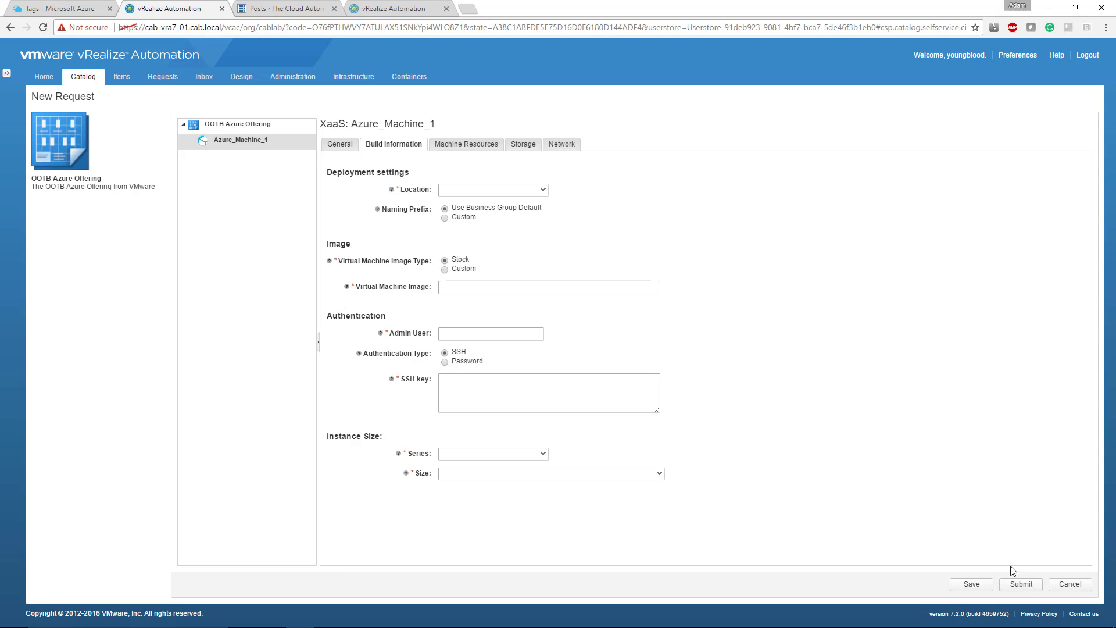
pyautogui.click(1070, 585)
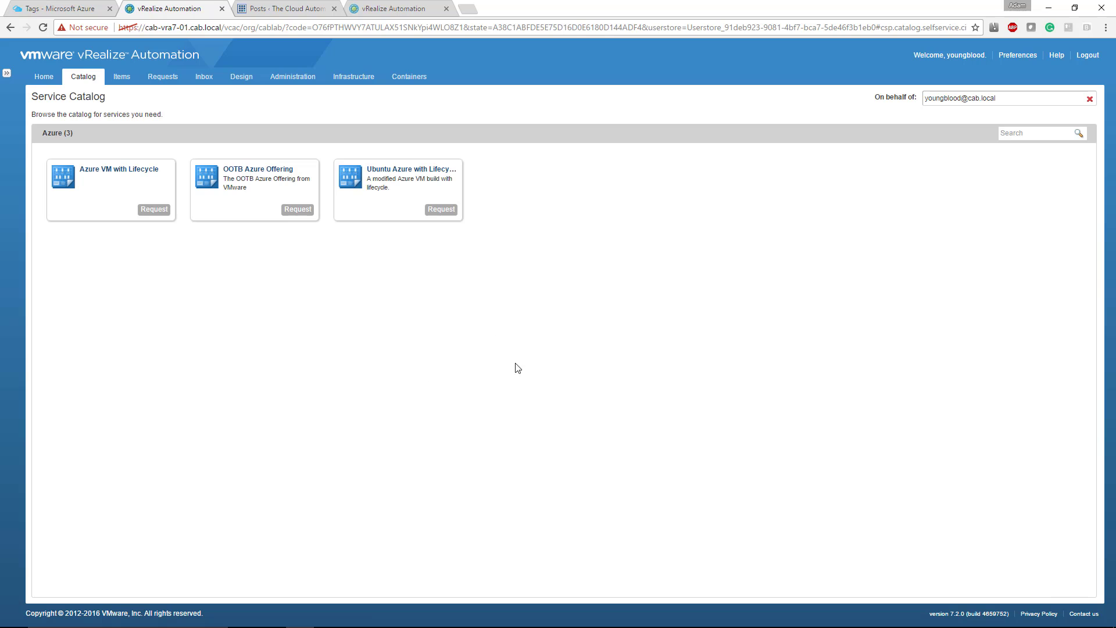
# Open a request for Azure VM with Lifecycle, review every settings page of its VM component from General to Step, and cancel it.
pyautogui.click(154, 210)
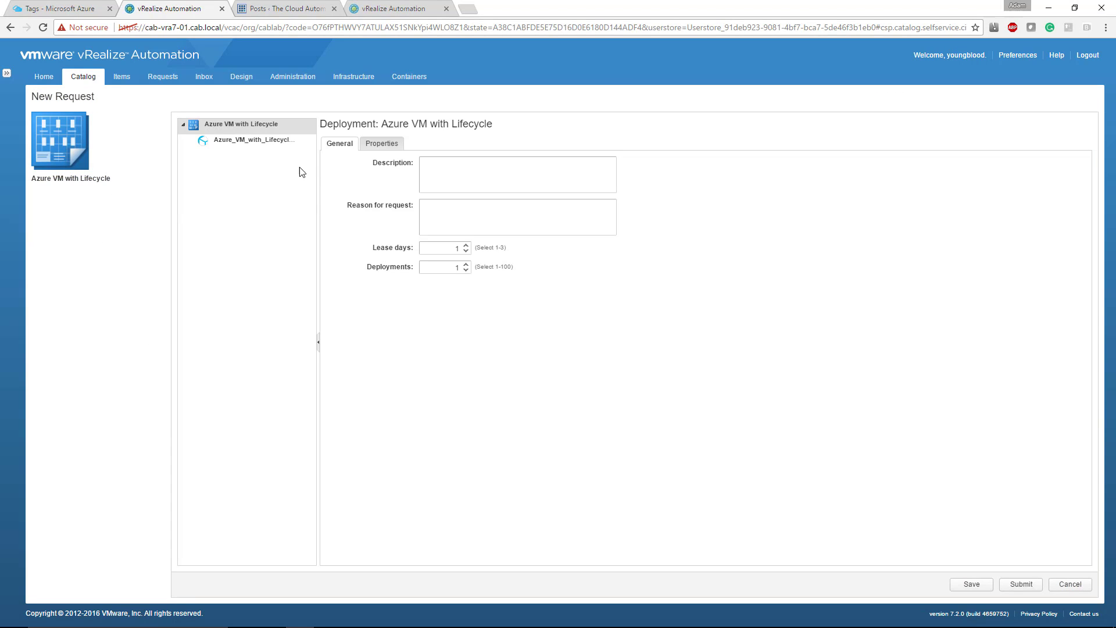
pyautogui.click(256, 142)
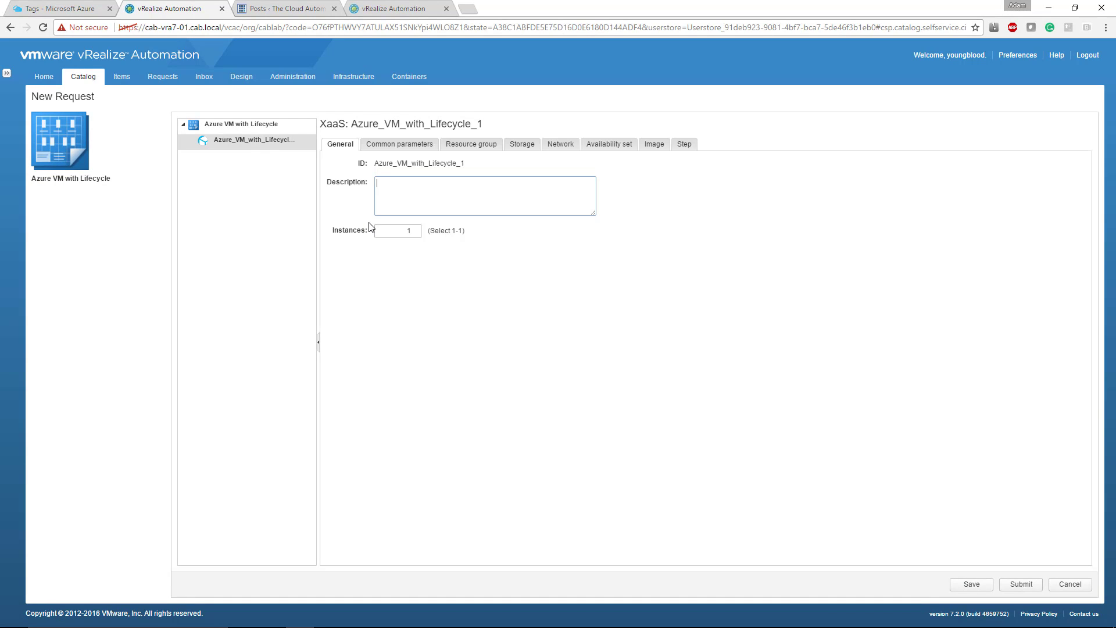
pyautogui.click(407, 147)
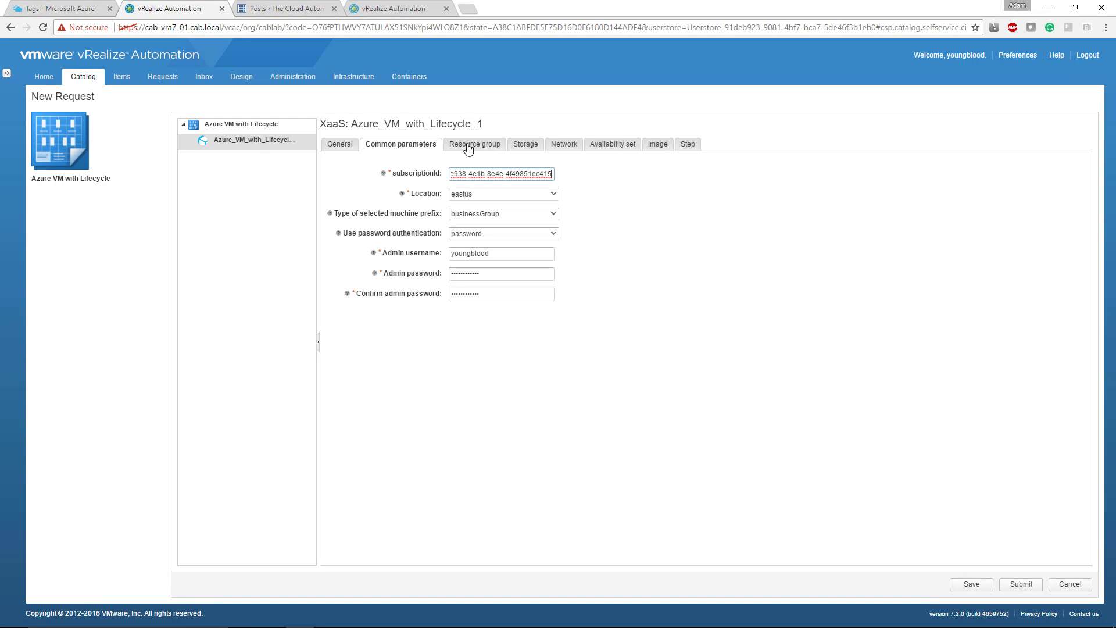
pyautogui.click(495, 147)
pyautogui.click(536, 152)
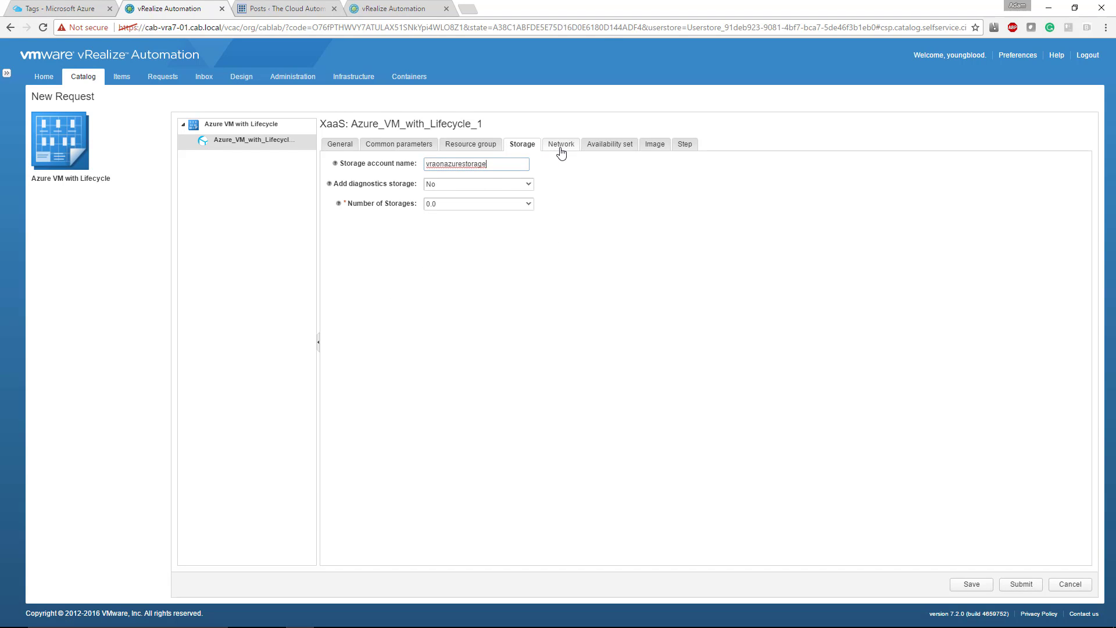
pyautogui.click(560, 154)
pyautogui.click(613, 153)
pyautogui.click(659, 150)
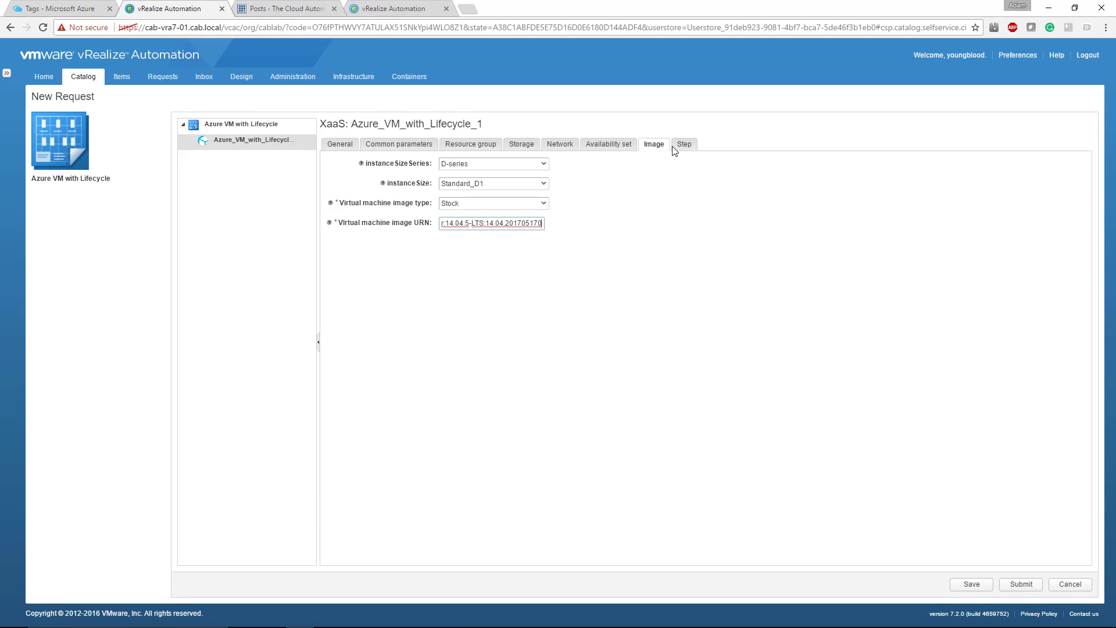
pyautogui.click(683, 147)
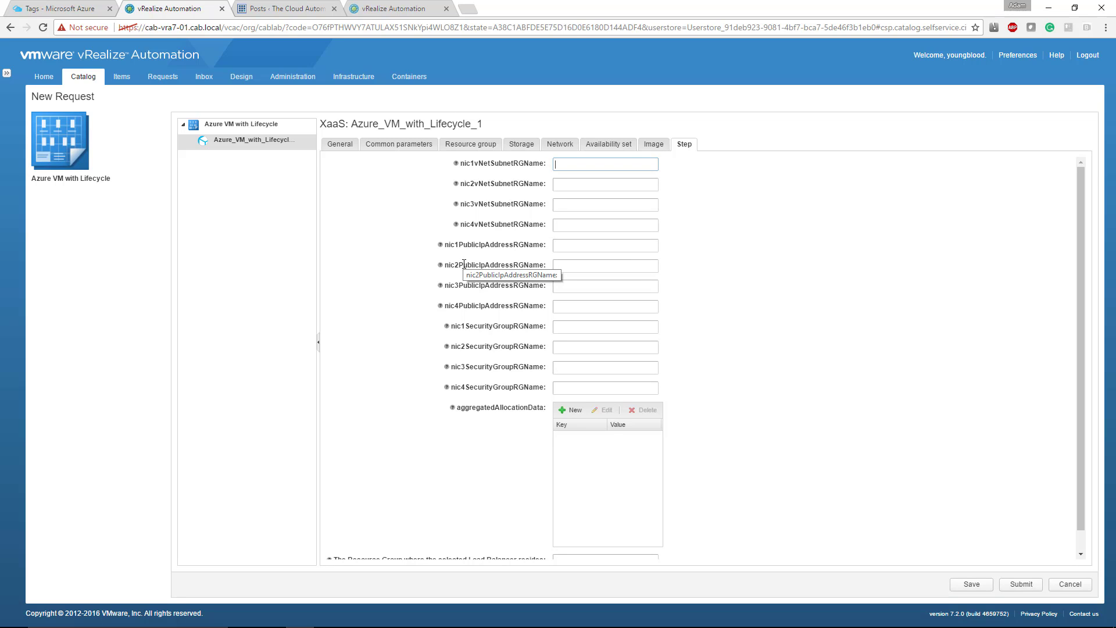
pyautogui.click(398, 146)
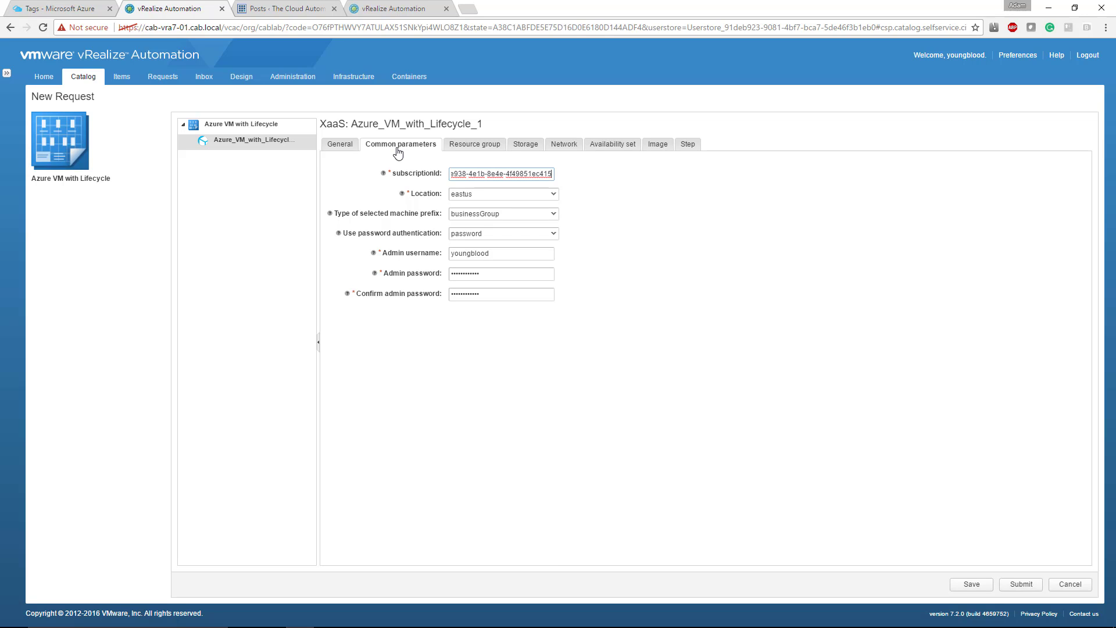
pyautogui.click(1068, 585)
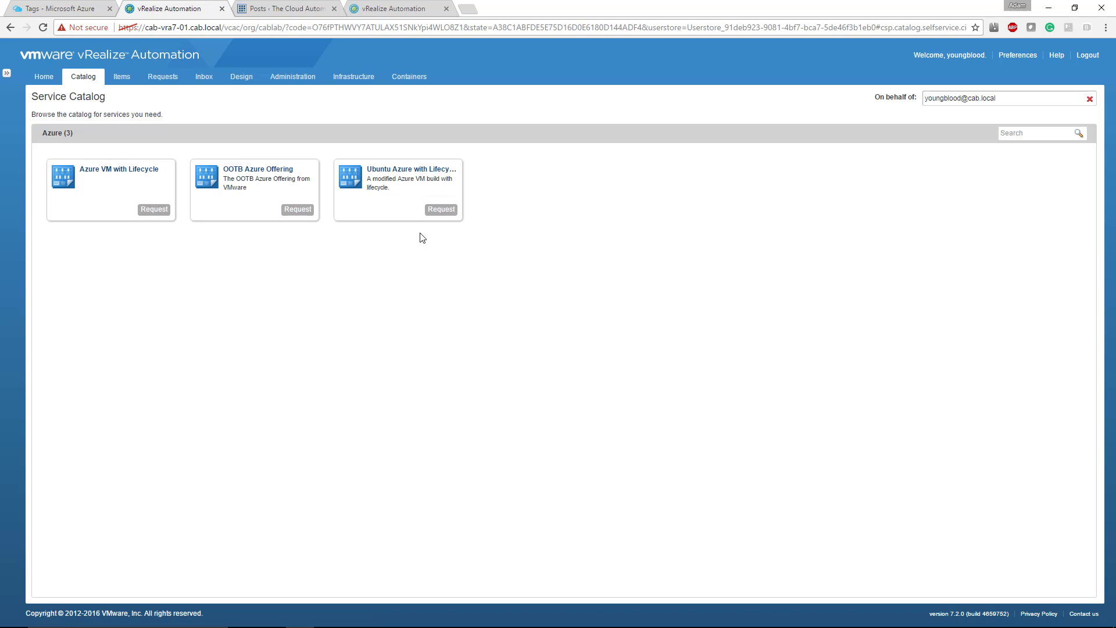
# Open a request for Ubuntu Azure with Lifecycle - Clean and review its VM component's Build Info, Storage, Network and Image pages.
pyautogui.click(444, 211)
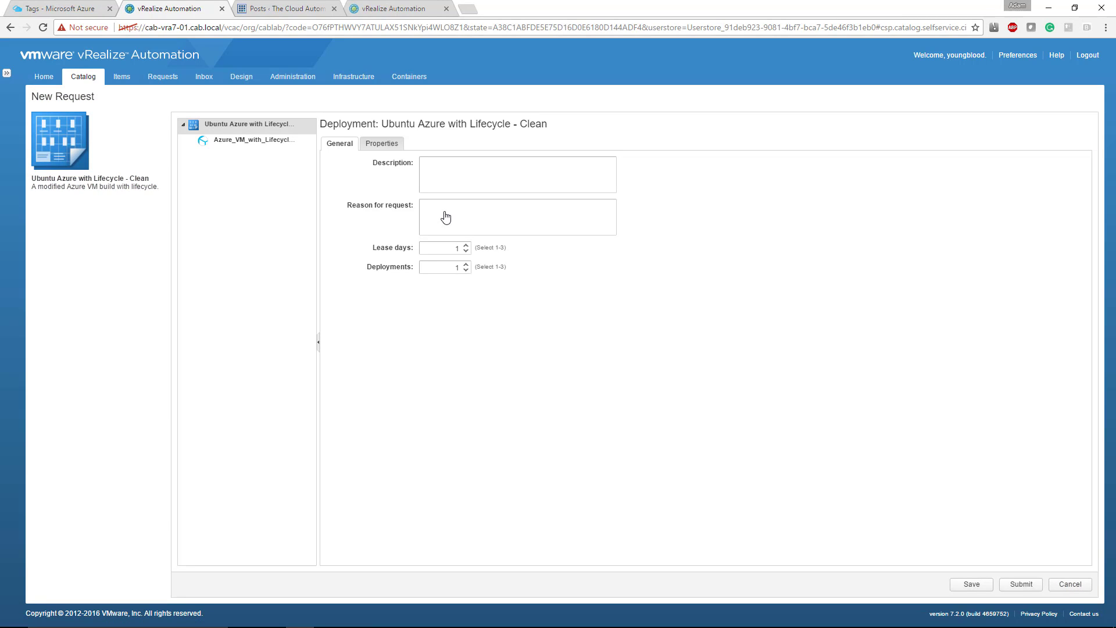
pyautogui.click(267, 140)
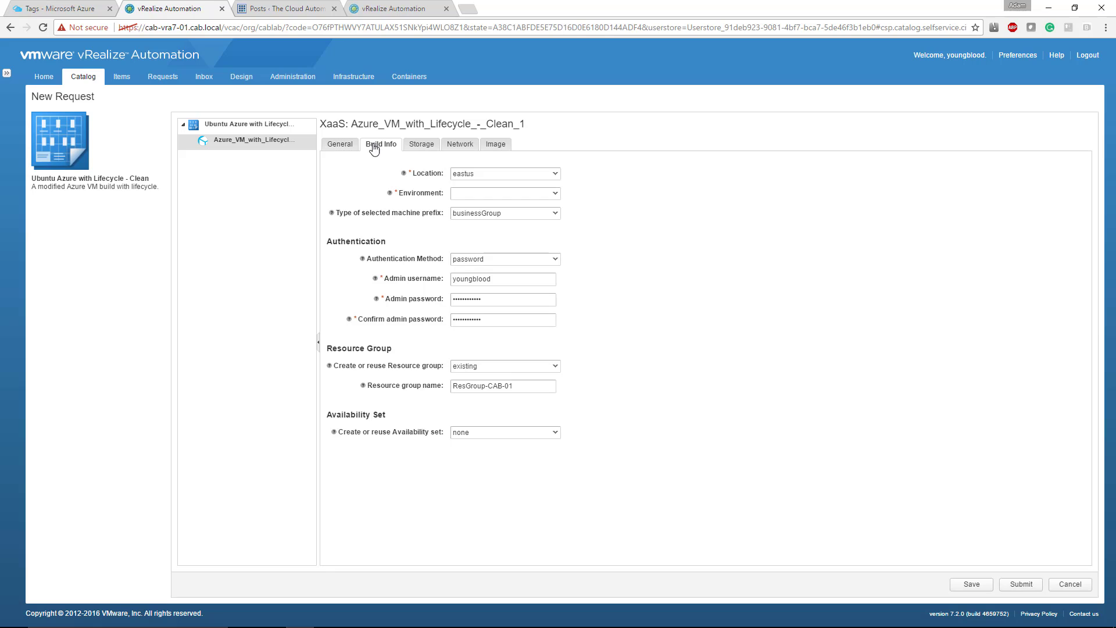
pyautogui.click(429, 147)
pyautogui.click(463, 147)
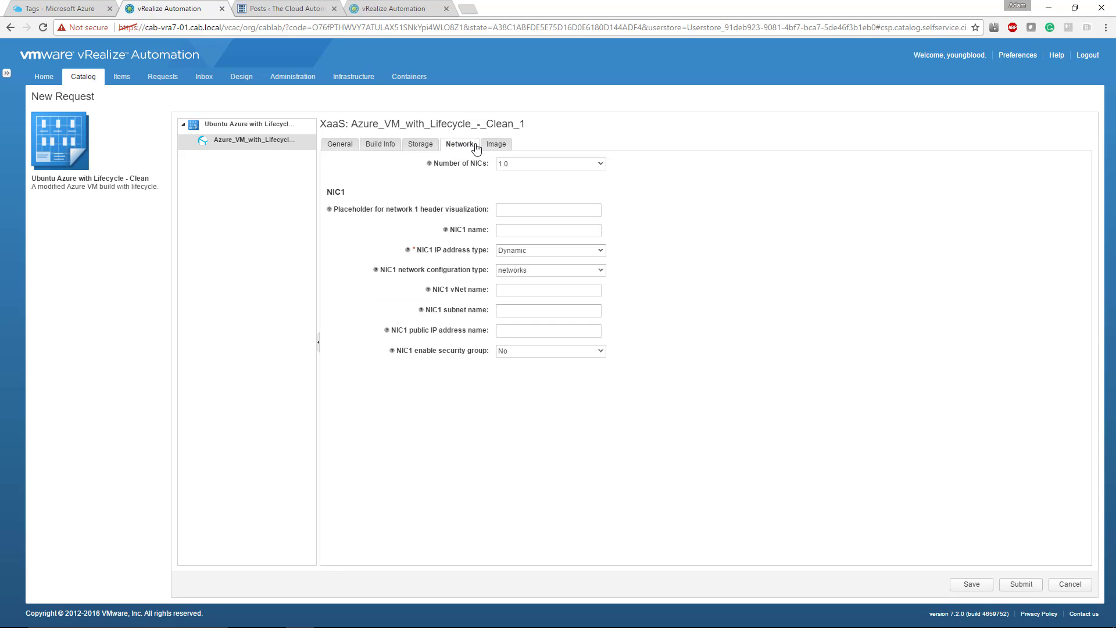
pyautogui.click(493, 147)
# Set the VM's Environment to Dev in the build info and go through its storage, network and image settings.
pyautogui.click(378, 146)
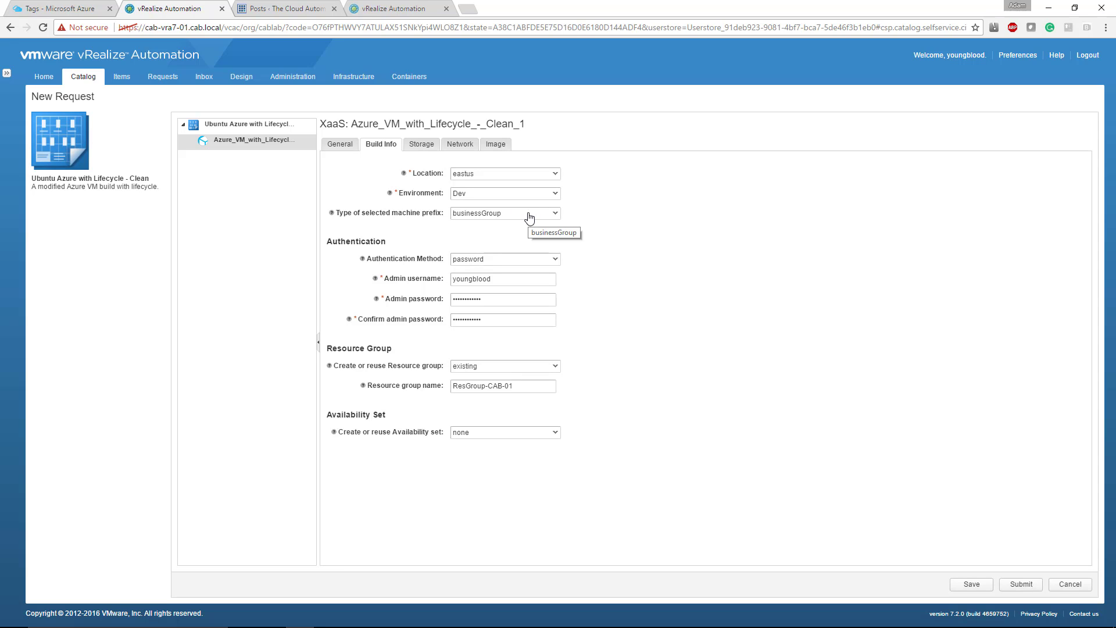
pyautogui.click(420, 147)
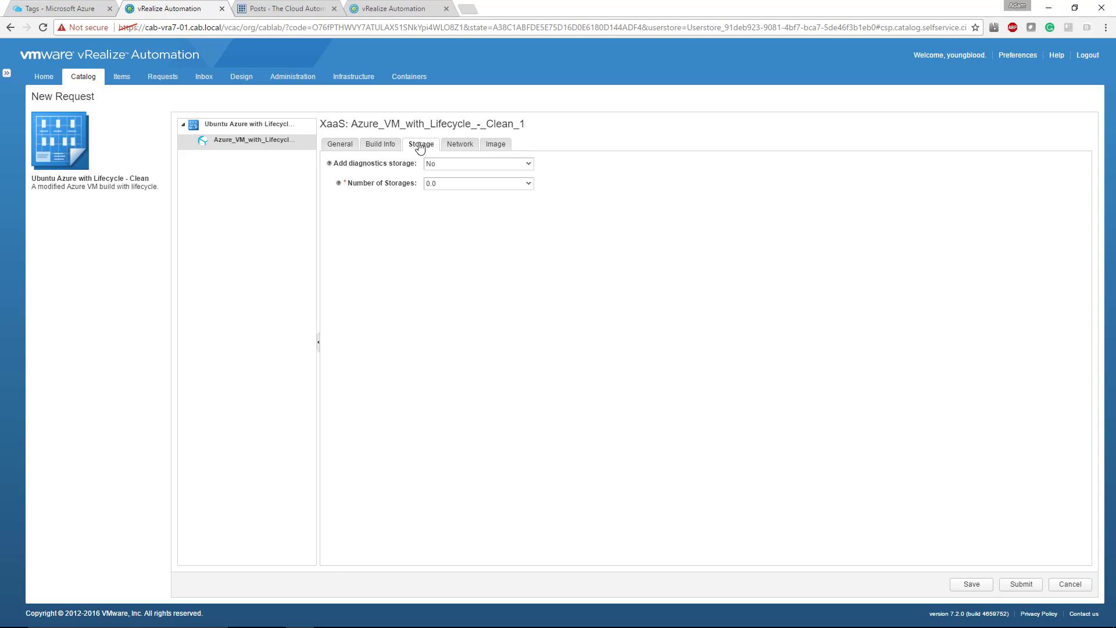
pyautogui.click(460, 144)
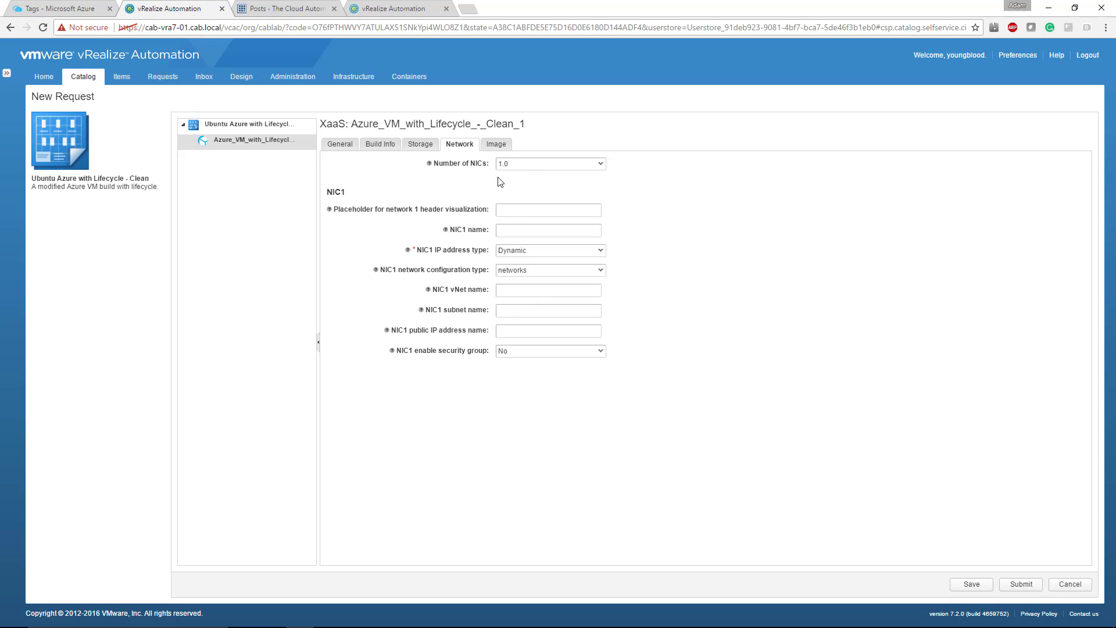
pyautogui.click(497, 144)
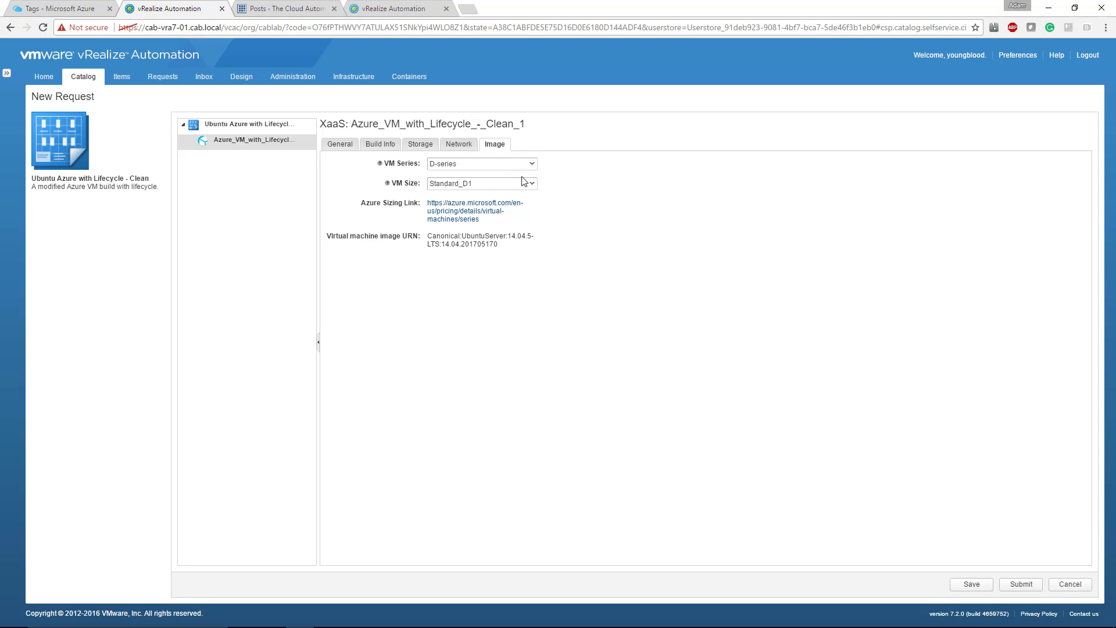
# Try the A-series as VM Series with a matching VM Size, and cancel the catalog request.
pyautogui.click(442, 168)
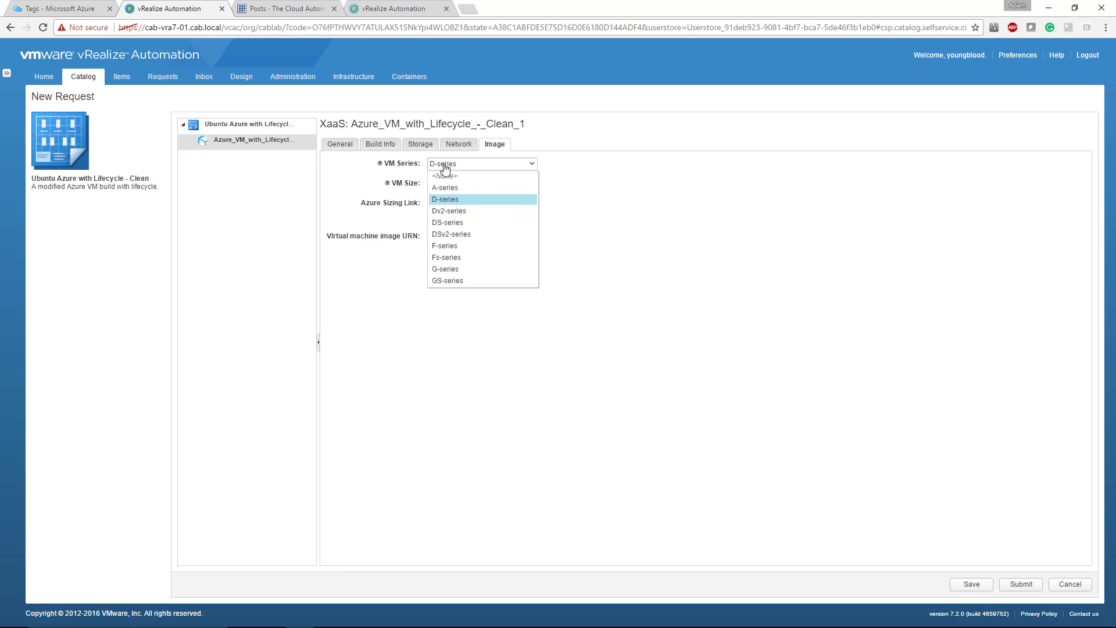
pyautogui.click(457, 189)
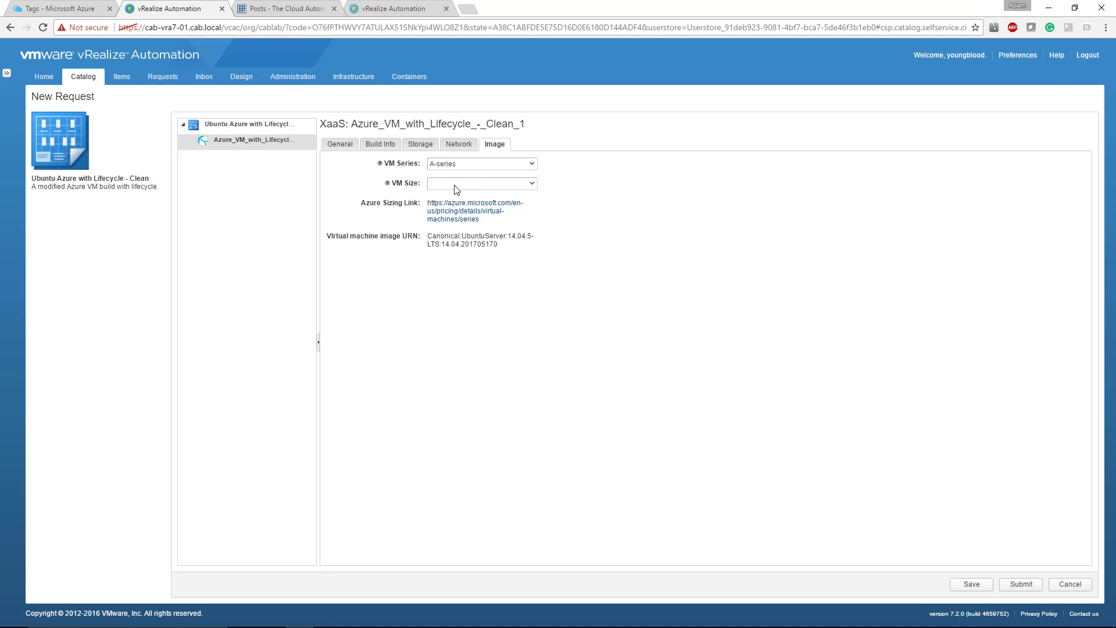
pyautogui.click(456, 185)
pyautogui.click(484, 234)
pyautogui.press('Tab')
pyautogui.click(1071, 584)
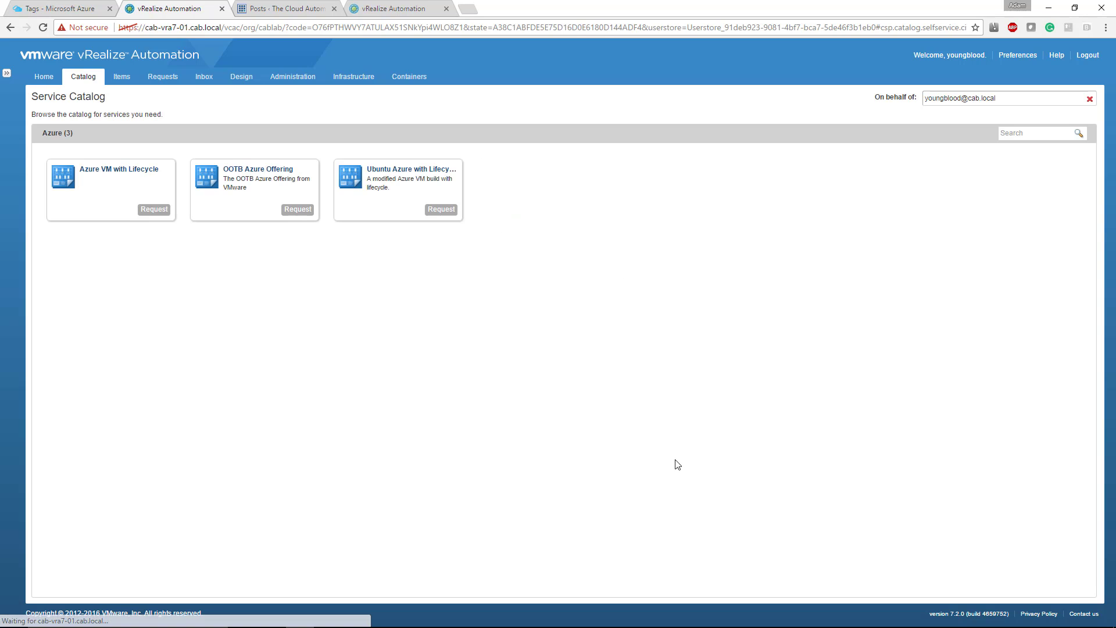
# Open the XaaS blueprint Azure VM with Lifecycle - Clean for editing.
pyautogui.click(241, 77)
pyautogui.click(109, 185)
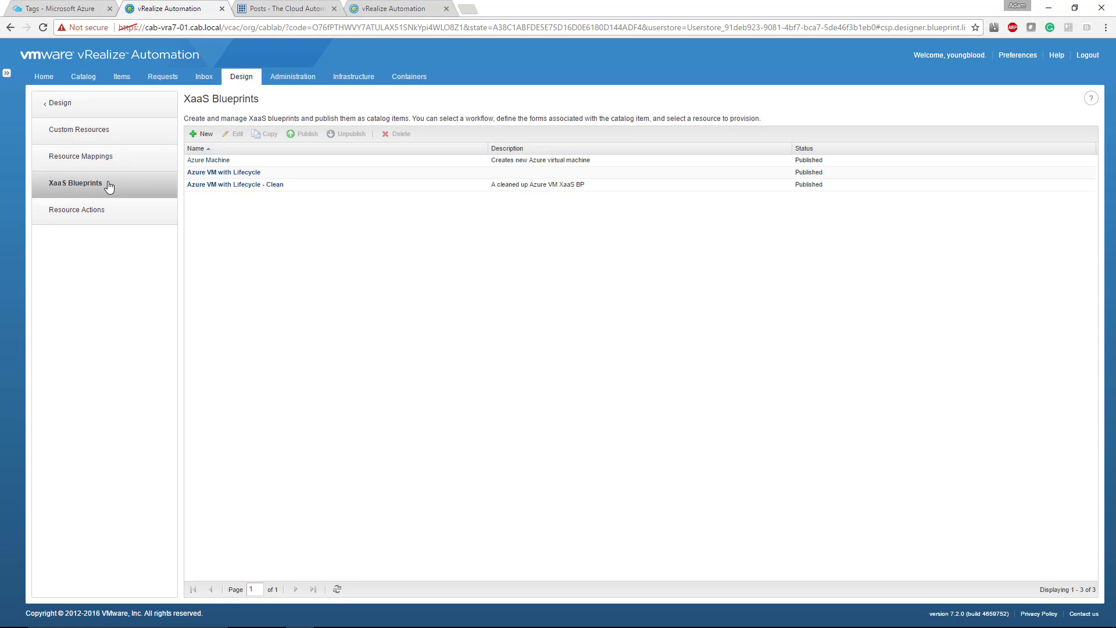
pyautogui.click(243, 185)
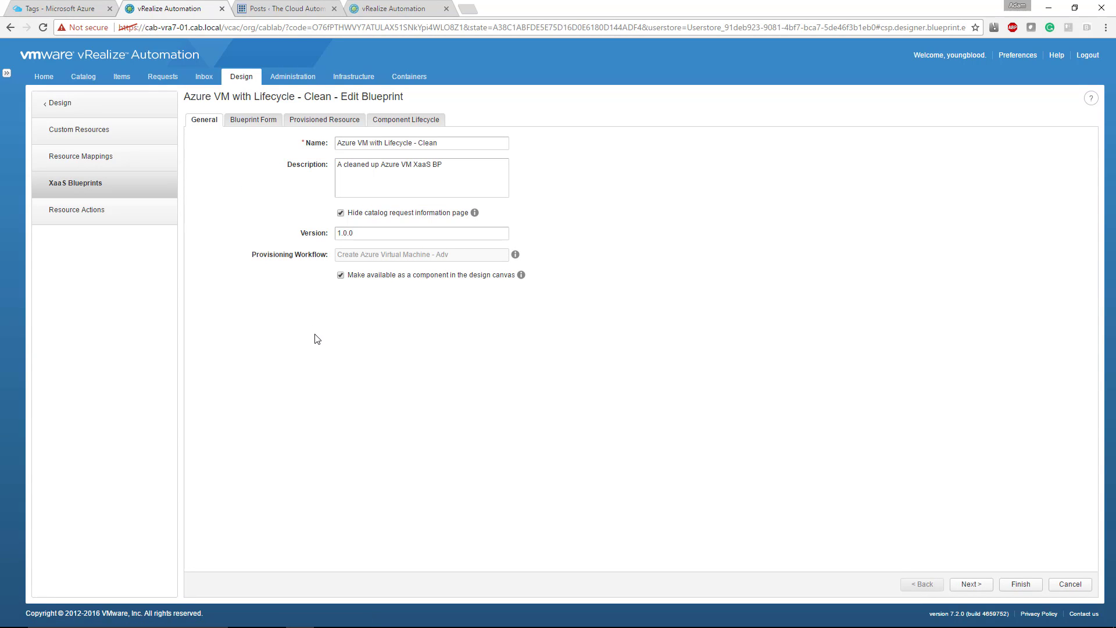
# Review all fields on the Build Info page of the blueprint's request form.
pyautogui.click(268, 120)
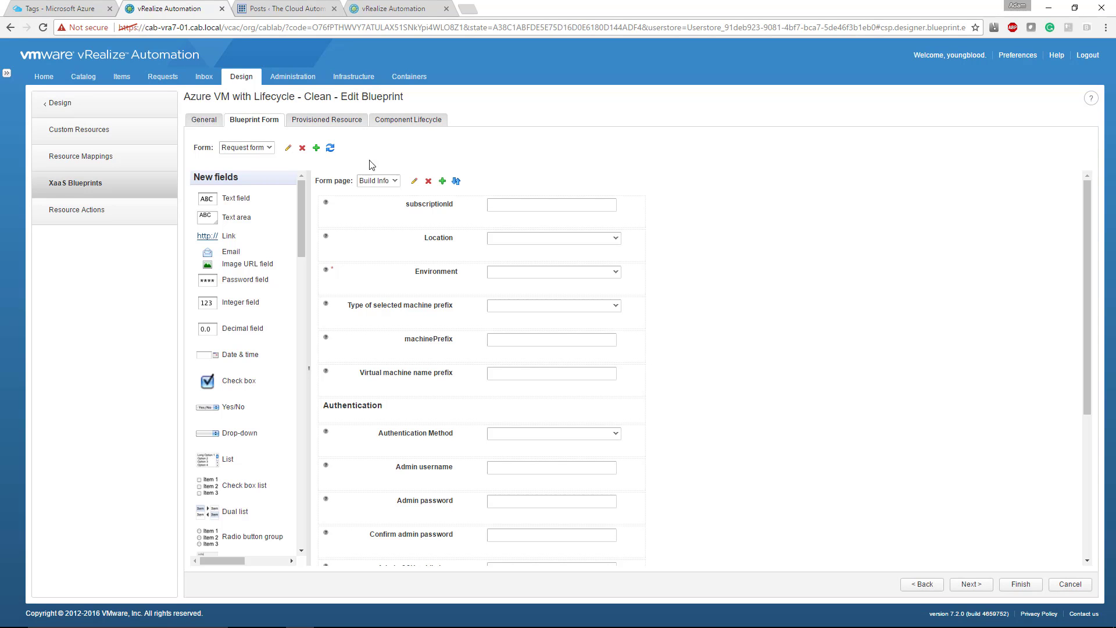
pyautogui.scroll(-1, 717, 422)
pyautogui.scroll(-3, 717, 423)
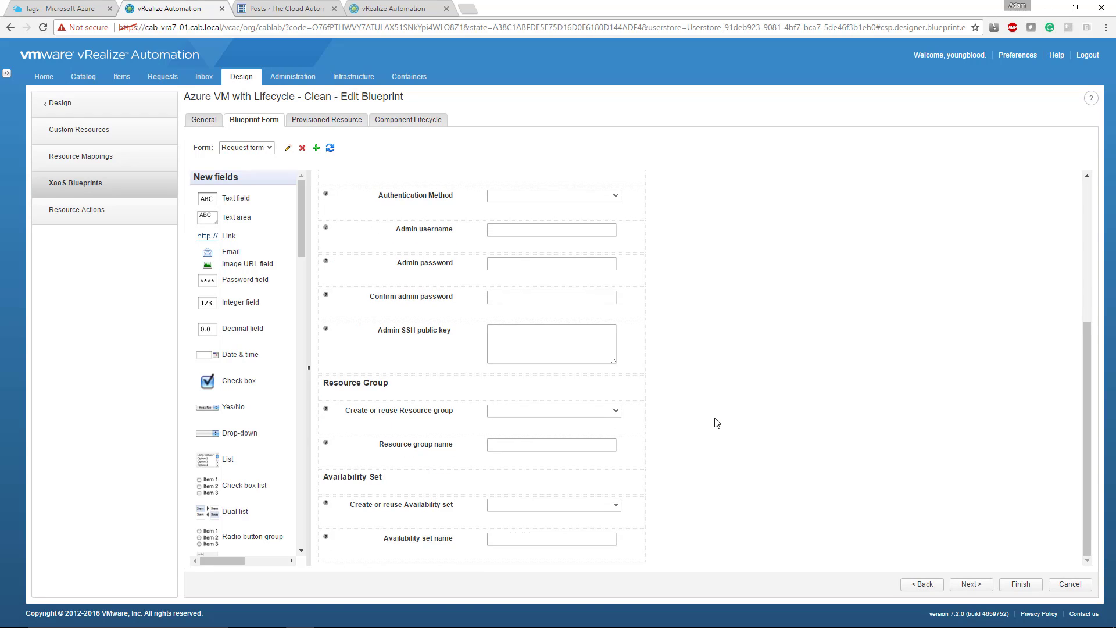
pyautogui.scroll(4, 717, 423)
# Inspect the details and default values of the subscriptionId and Location fields on the Build Info form page.
pyautogui.click(378, 181)
pyautogui.click(381, 184)
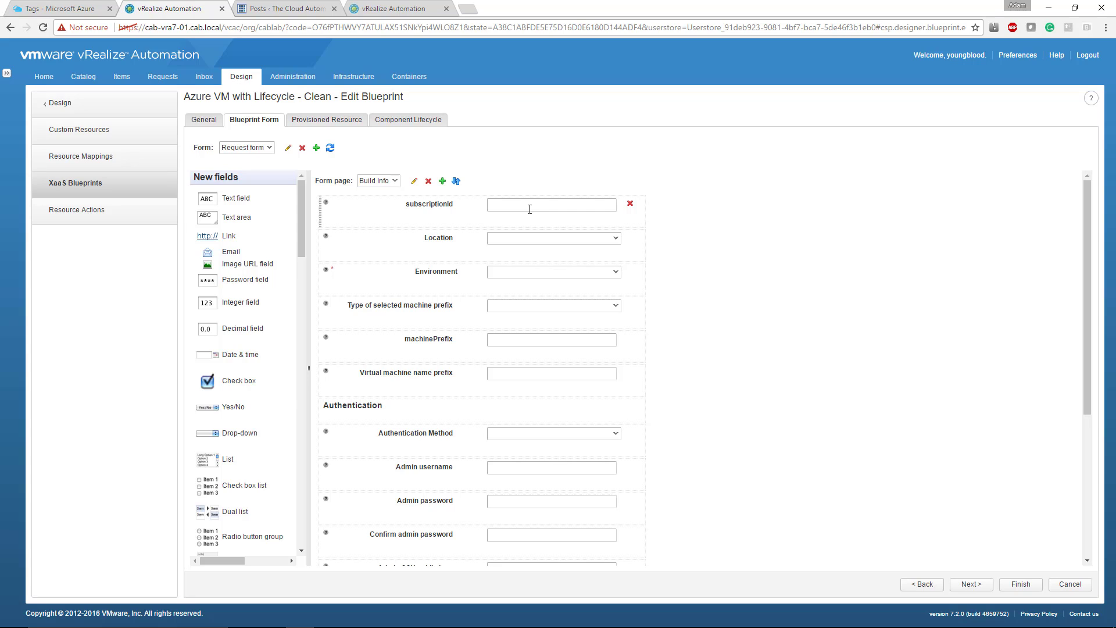
pyautogui.click(468, 221)
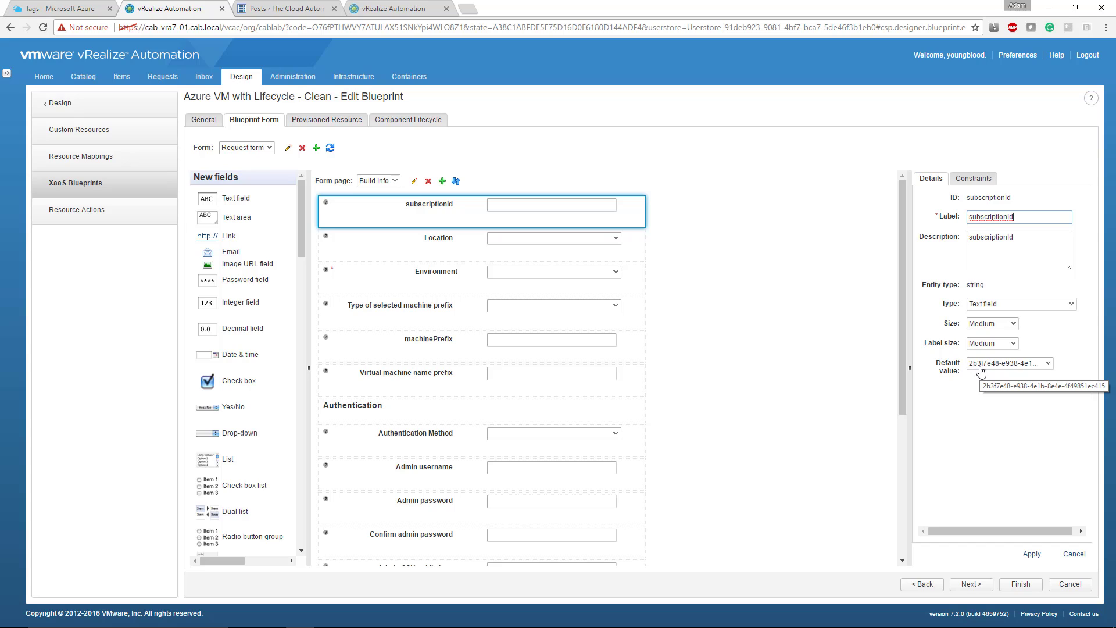
pyautogui.click(433, 250)
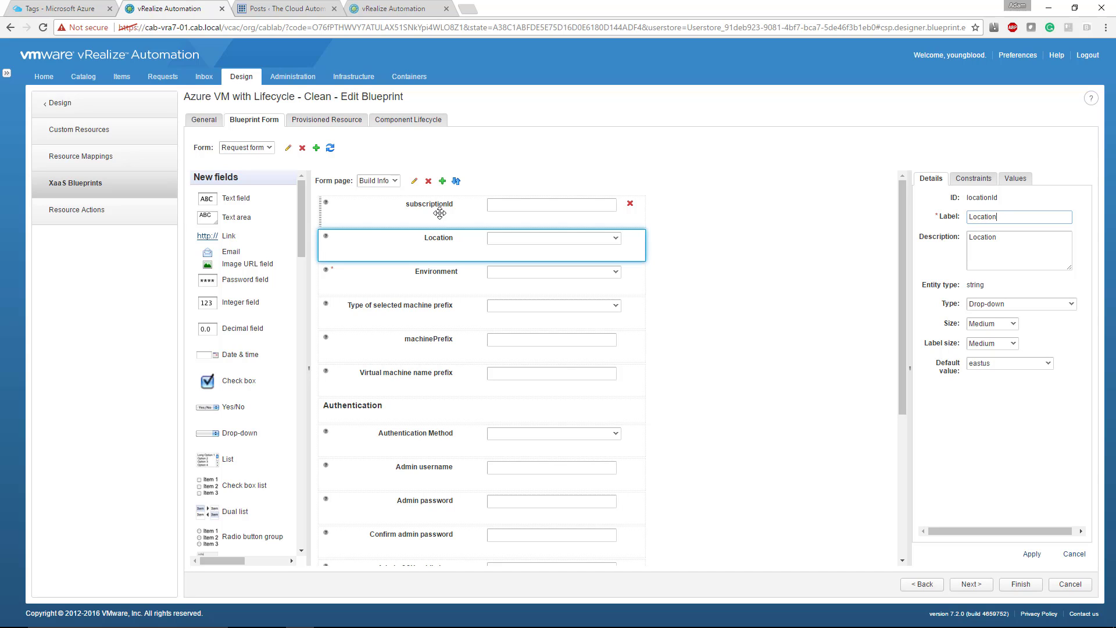
# Show the Image form page and inspect the details and constraints of the virtual machine image URN field.
pyautogui.click(380, 180)
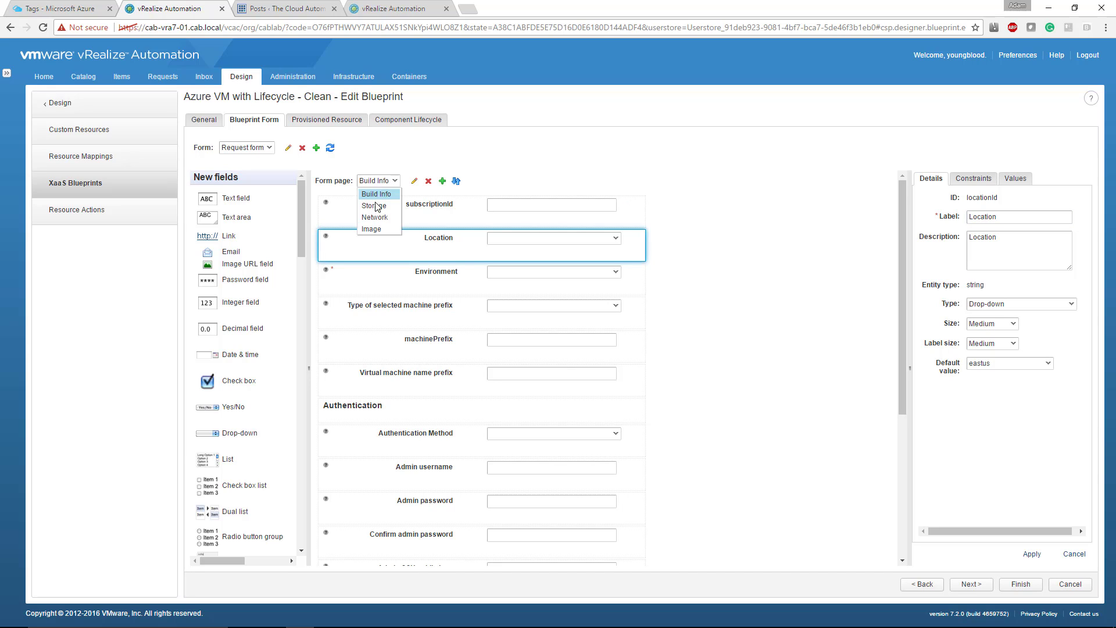
pyautogui.click(375, 206)
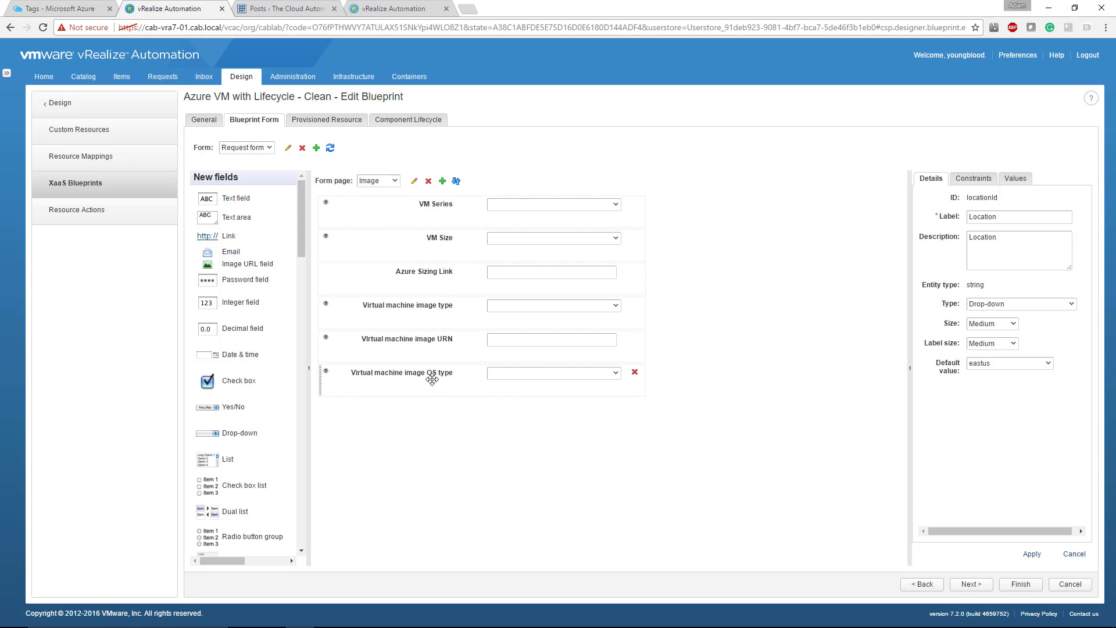
pyautogui.click(514, 345)
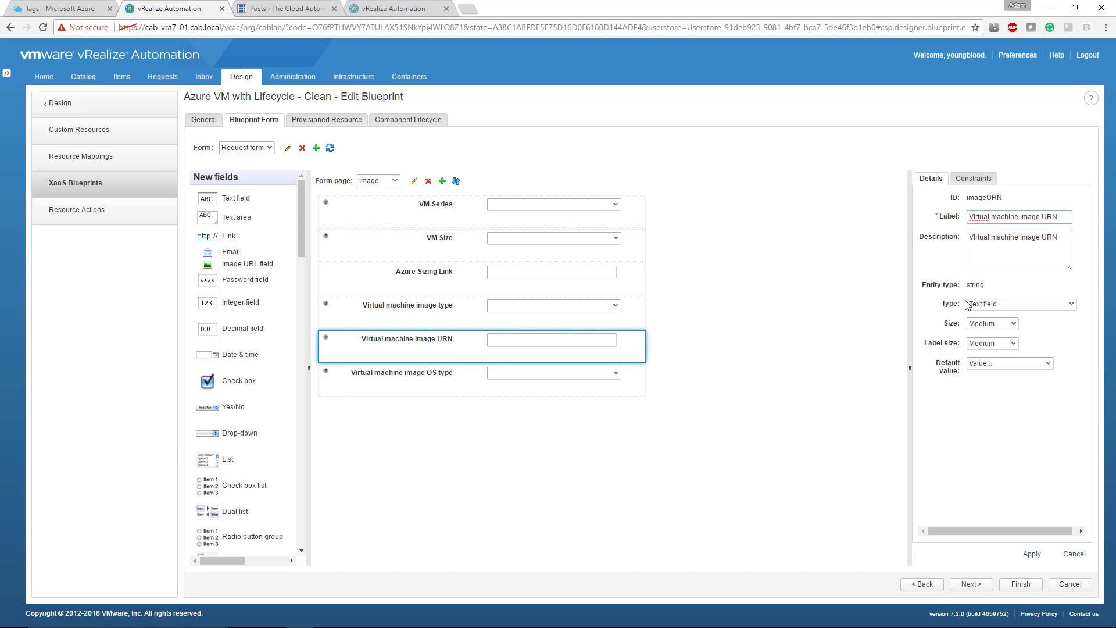
pyautogui.click(974, 178)
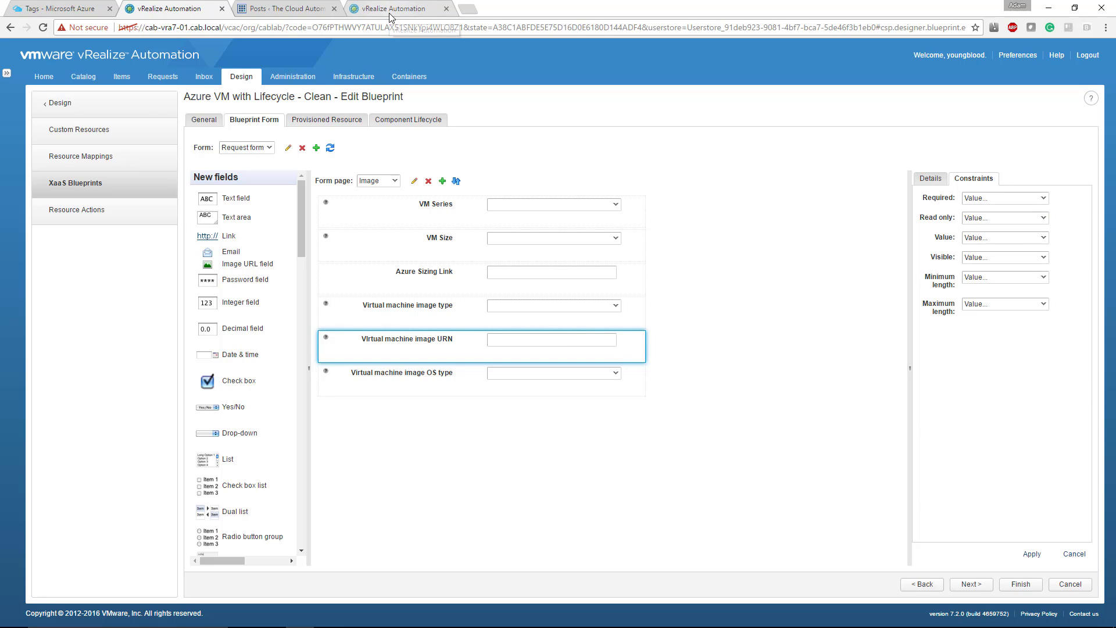
# Inspect the virtual machine image URN of the Azure VM component in the Ubuntu Azure with Lifecycle - Clean blueprint, and finish editing.
pyautogui.click(391, 15)
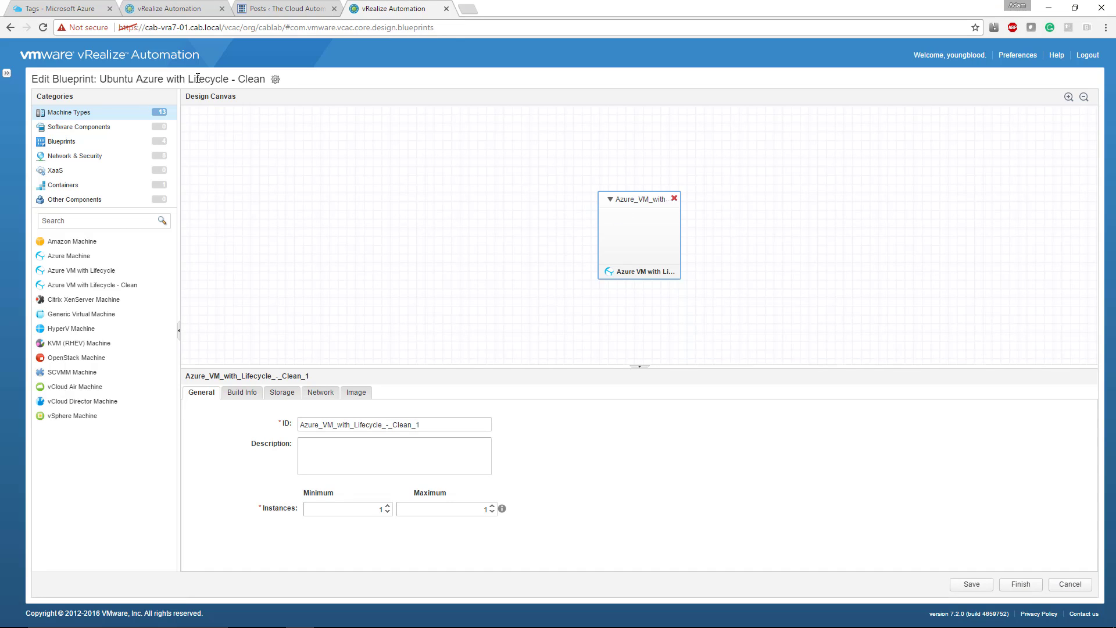
pyautogui.click(354, 393)
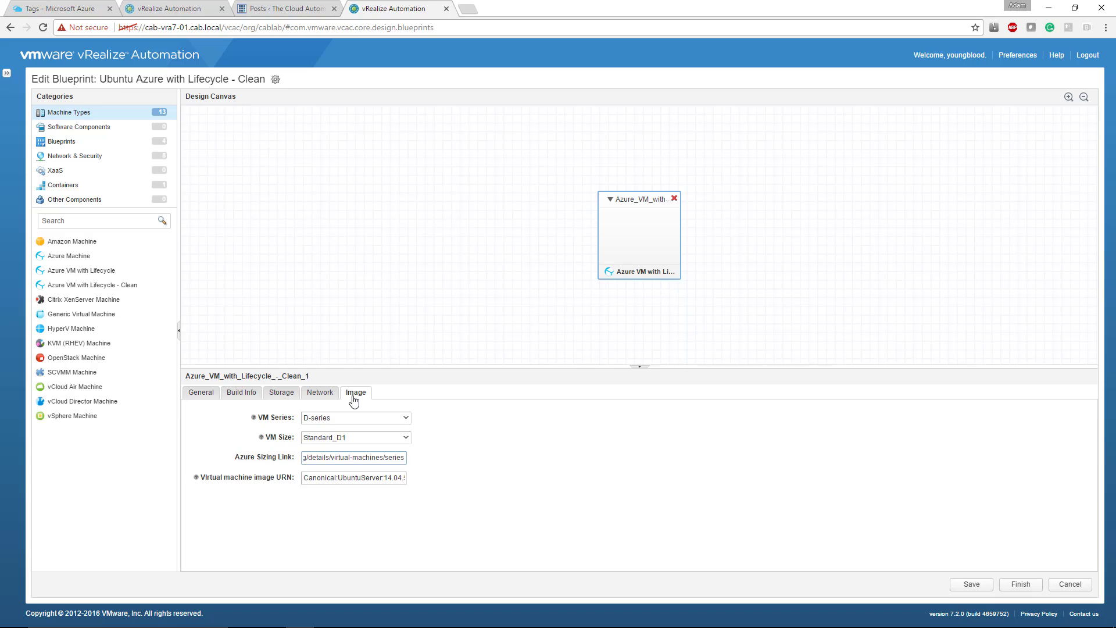
pyautogui.click(339, 477)
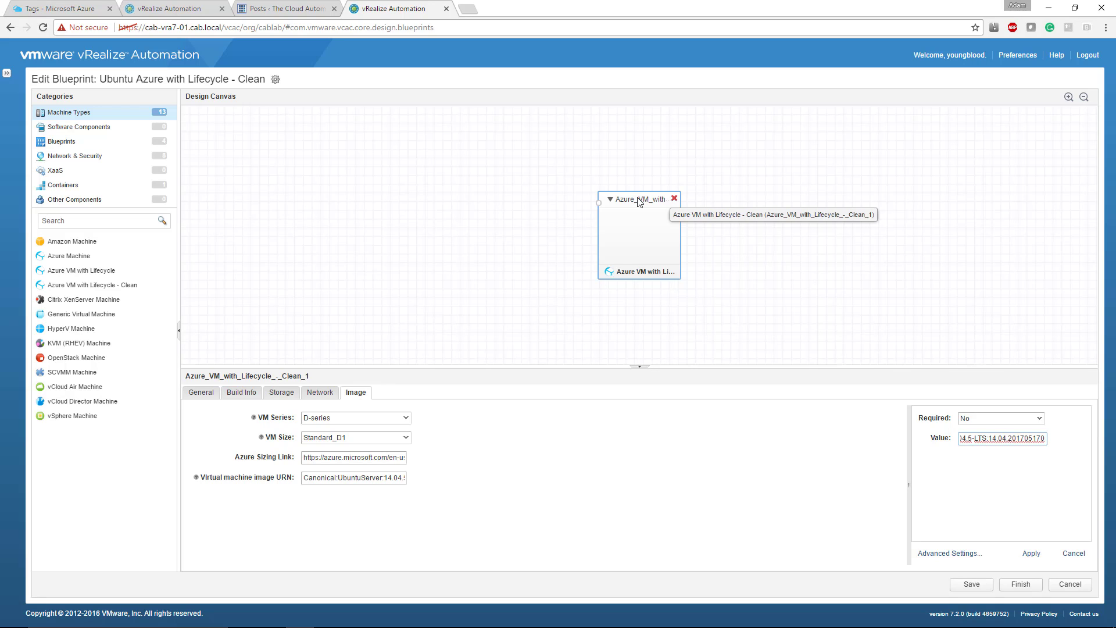
pyautogui.click(1028, 586)
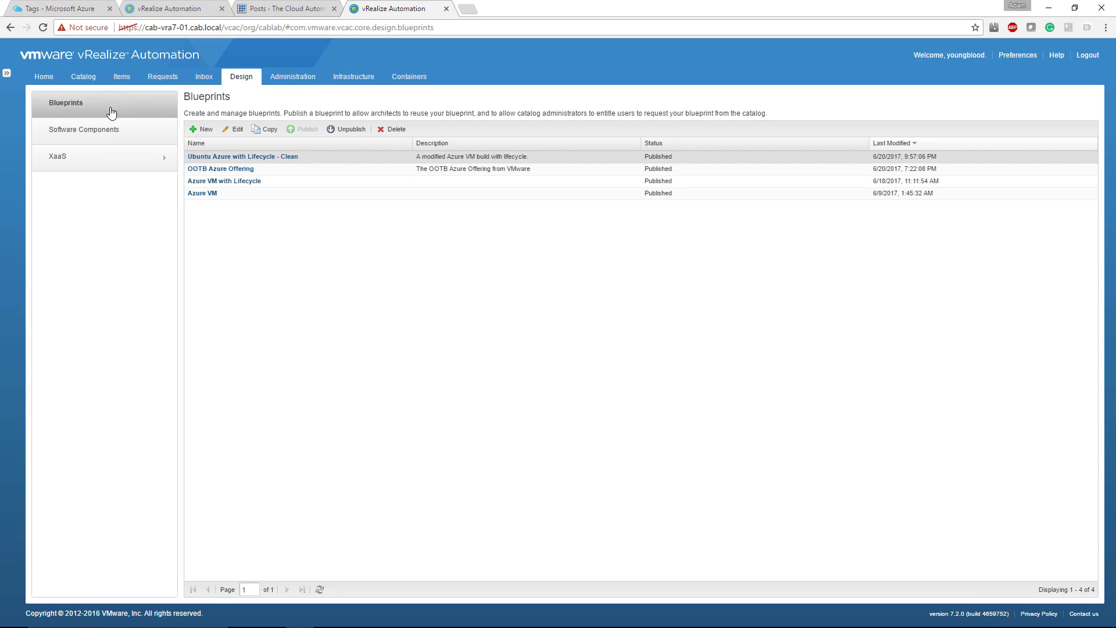
# Create a blueprint named Windows BluePrint on Azure and place the Azure VM with Lifecycle - Clean component on its canvas.
pyautogui.click(197, 128)
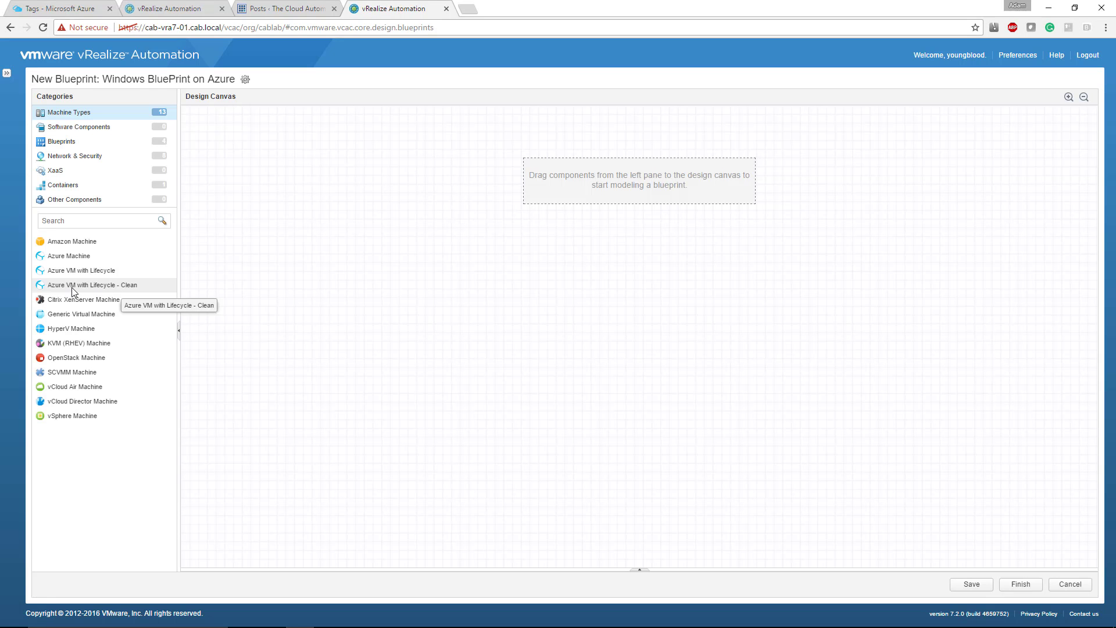
pyautogui.moveTo(72, 288); pyautogui.dragTo(578, 260)
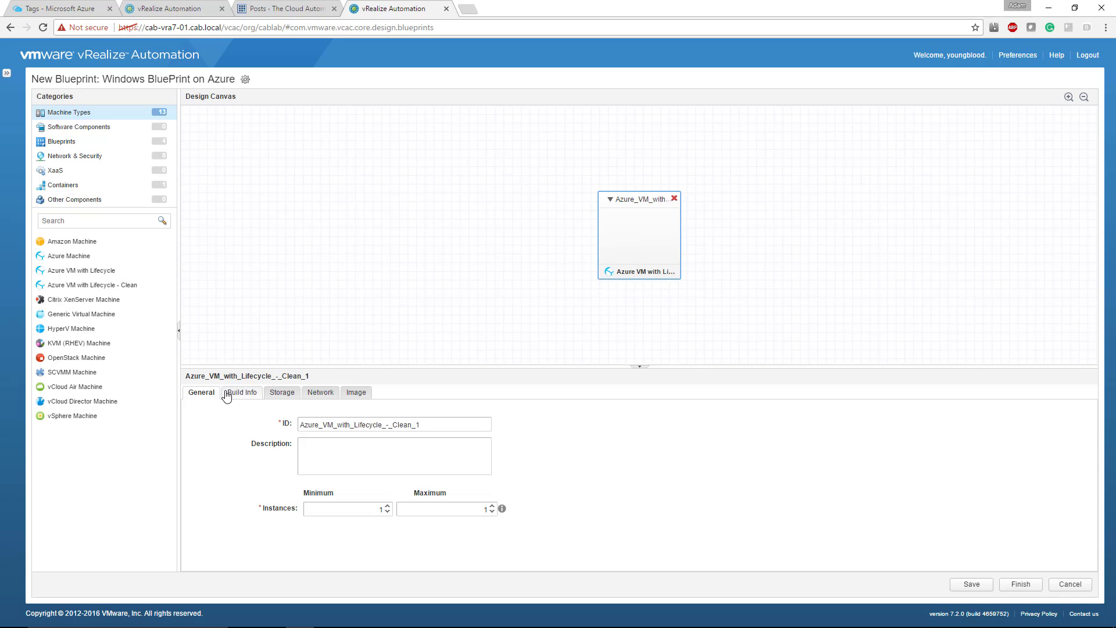
# Review the new component's Build Info and Image settings, including its virtual machine image URN.
pyautogui.click(233, 394)
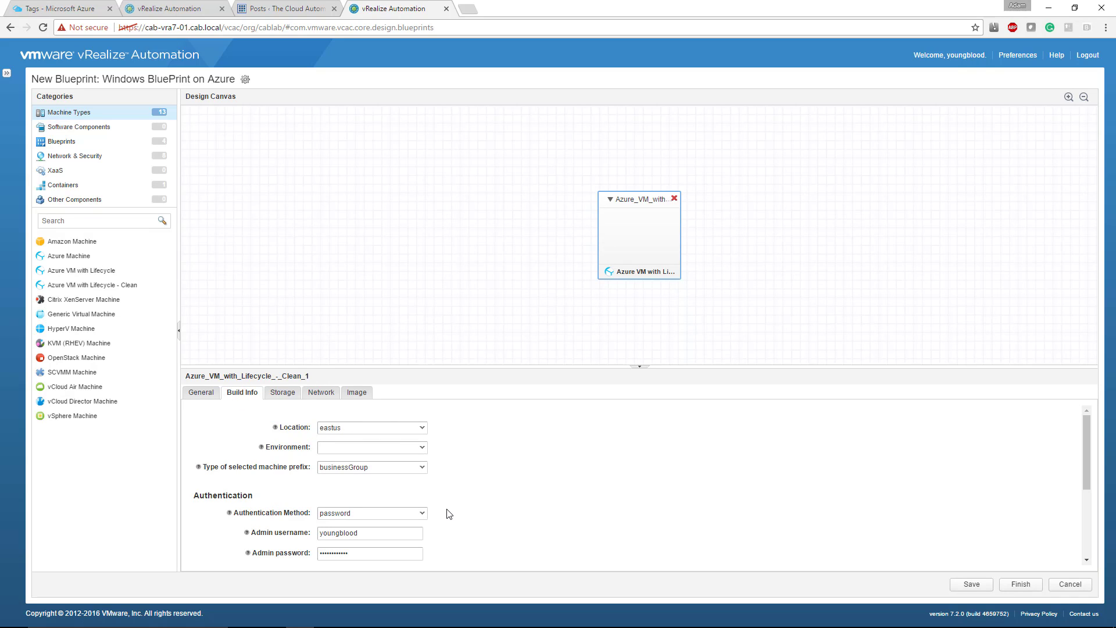
pyautogui.click(357, 392)
pyautogui.click(352, 476)
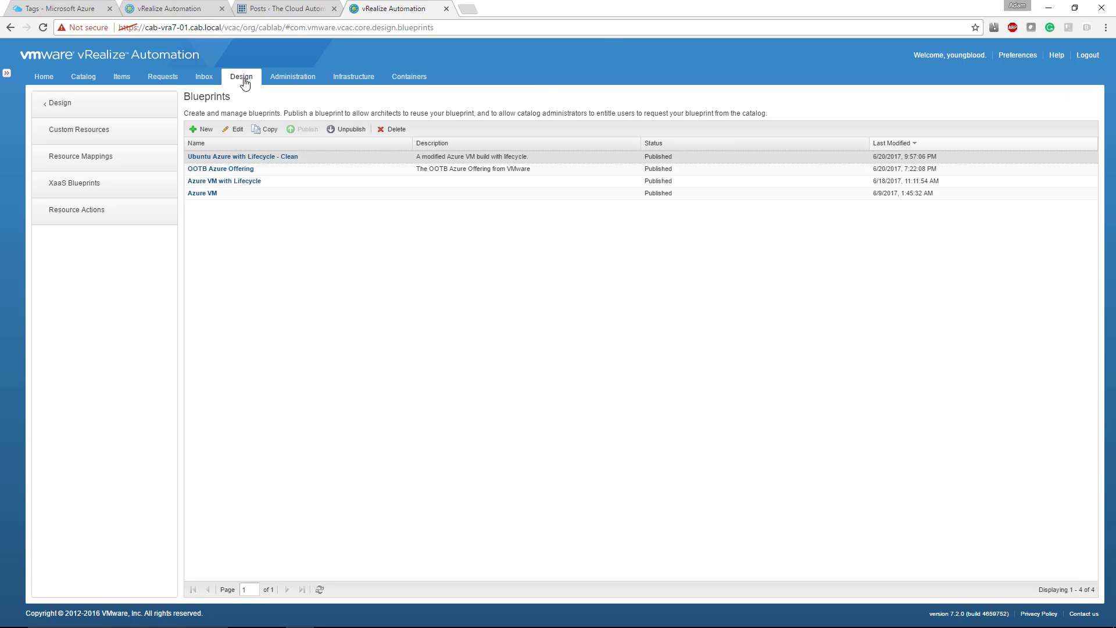
# Open the XaaS blueprint Azure VM with Lifecycle - Clean for editing and show its request form.
pyautogui.click(116, 186)
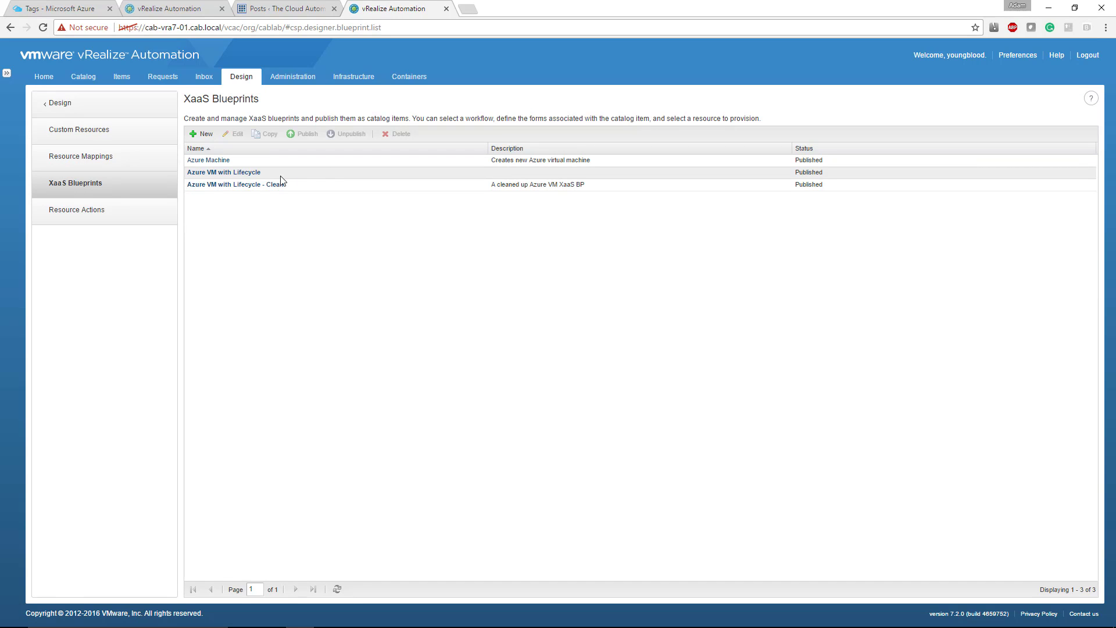
pyautogui.click(282, 176)
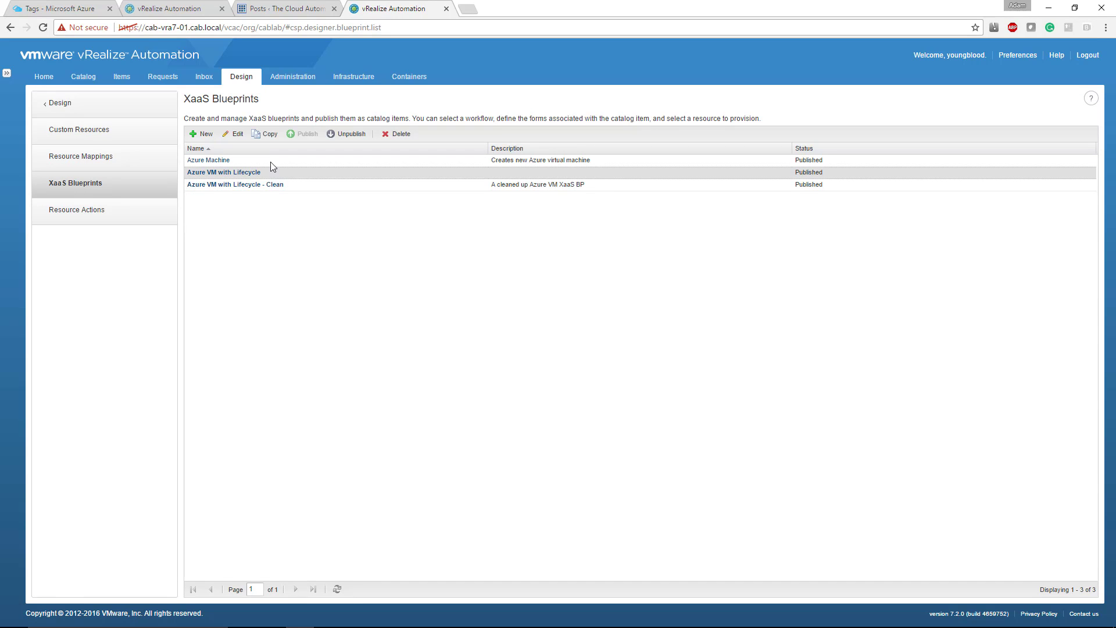
pyautogui.click(253, 186)
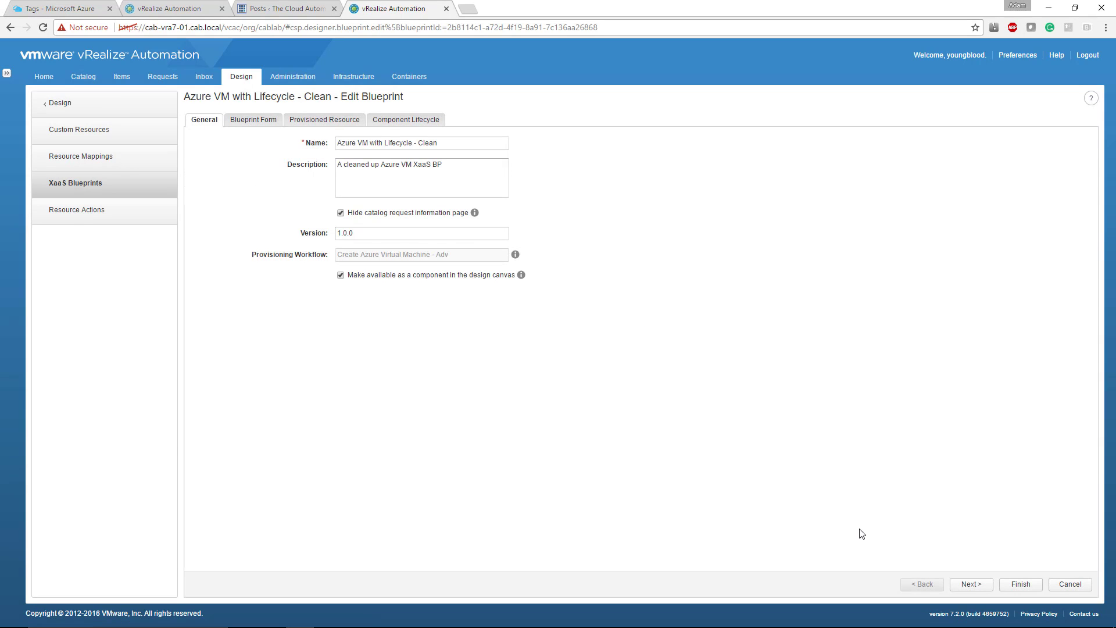
pyautogui.click(254, 121)
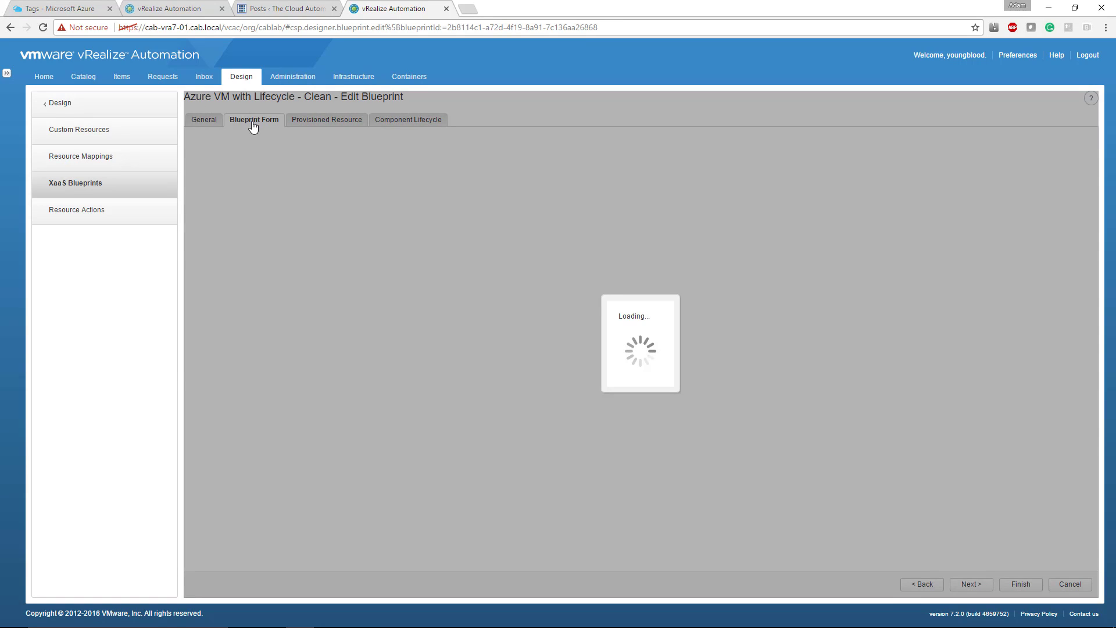
# Review the form pages, the Build Info and available fields, and the details of the Create or reuse Resource group field.
pyautogui.click(386, 181)
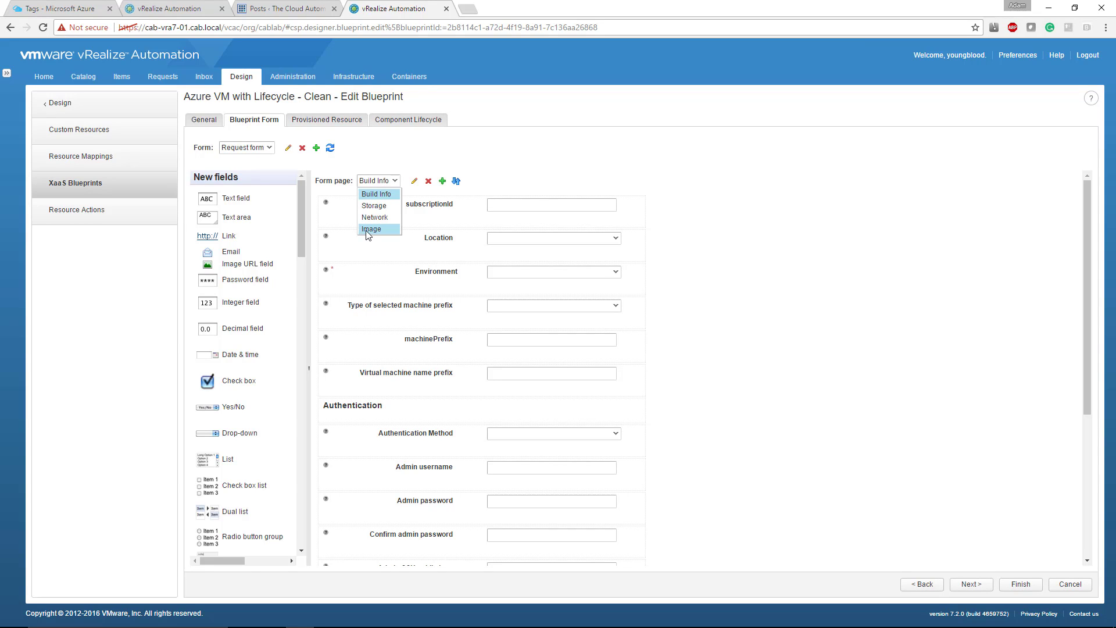
pyautogui.scroll(-4, 349, 291)
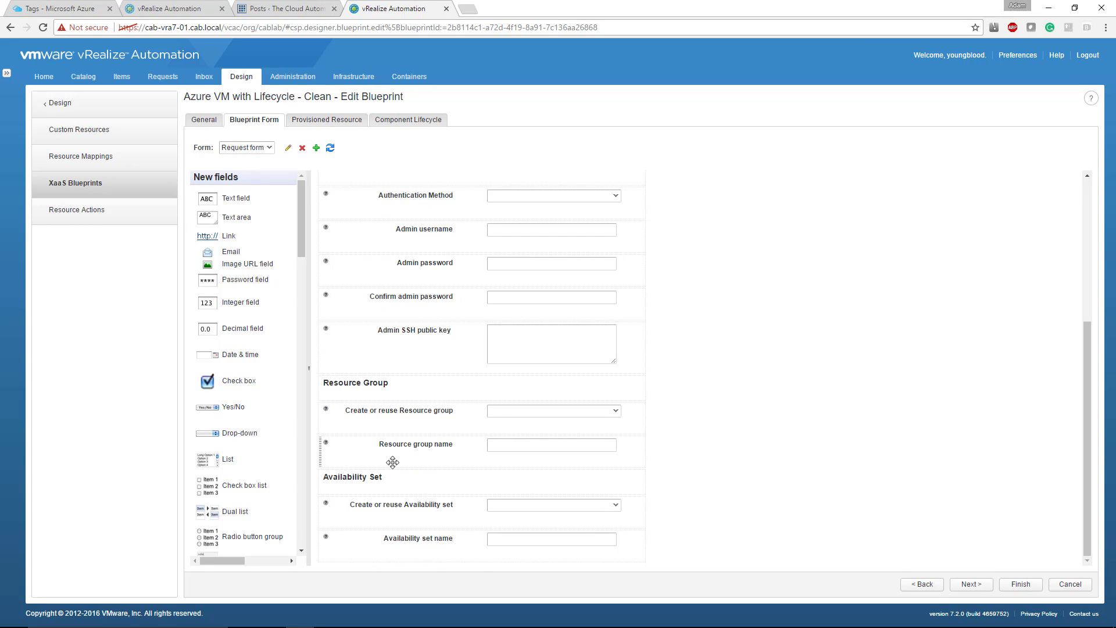
pyautogui.scroll(5, 407, 291)
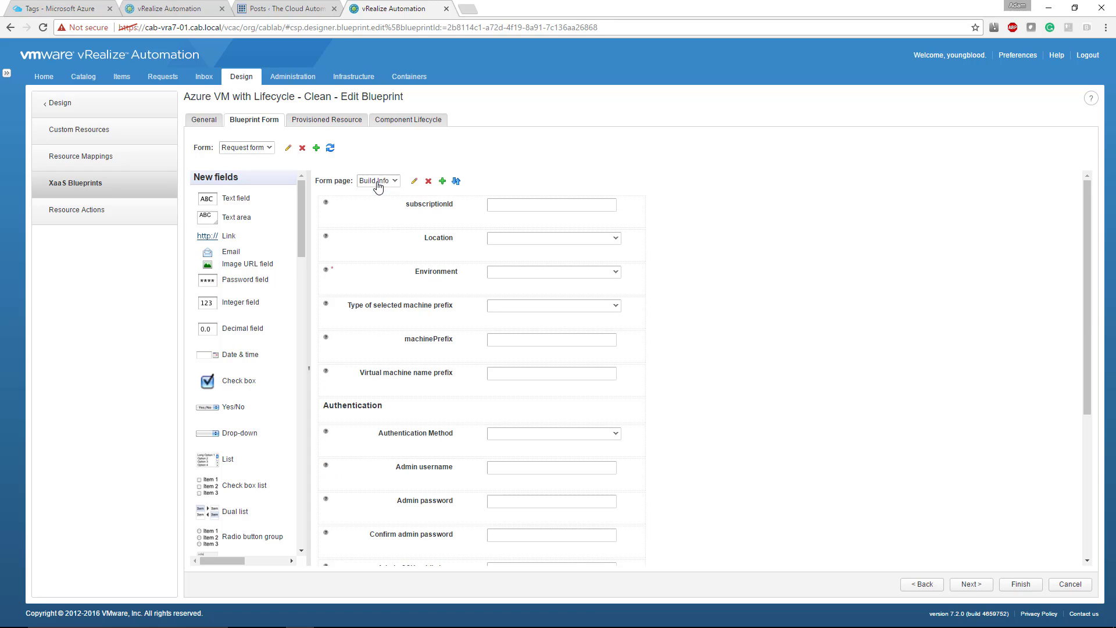
pyautogui.click(378, 181)
pyautogui.scroll(-4, 692, 378)
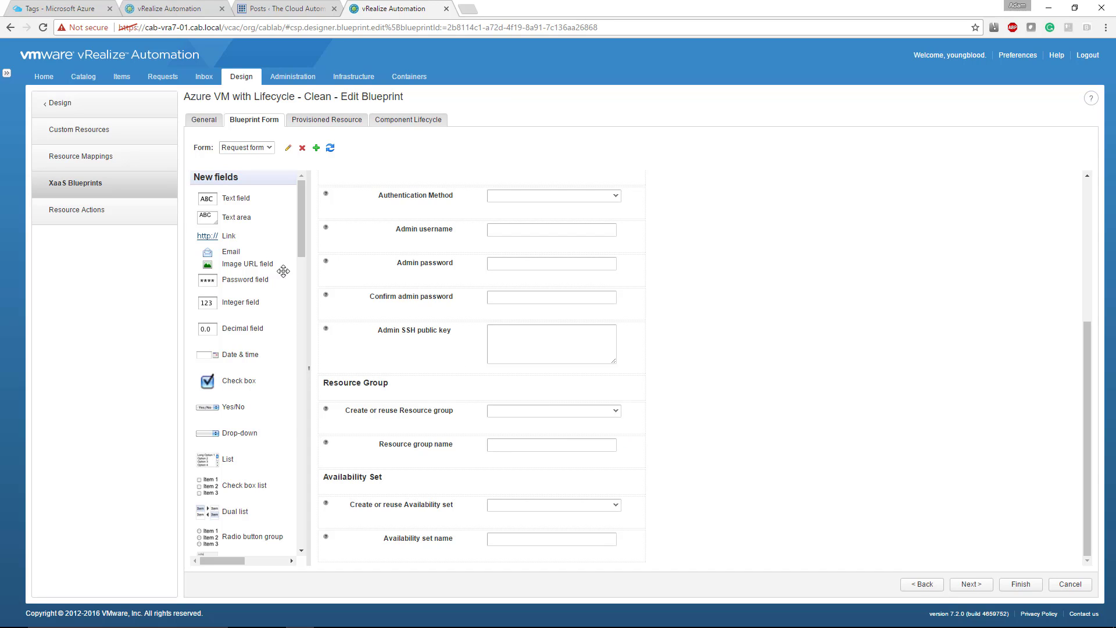
pyautogui.moveTo(298, 239); pyautogui.dragTo(296, 313)
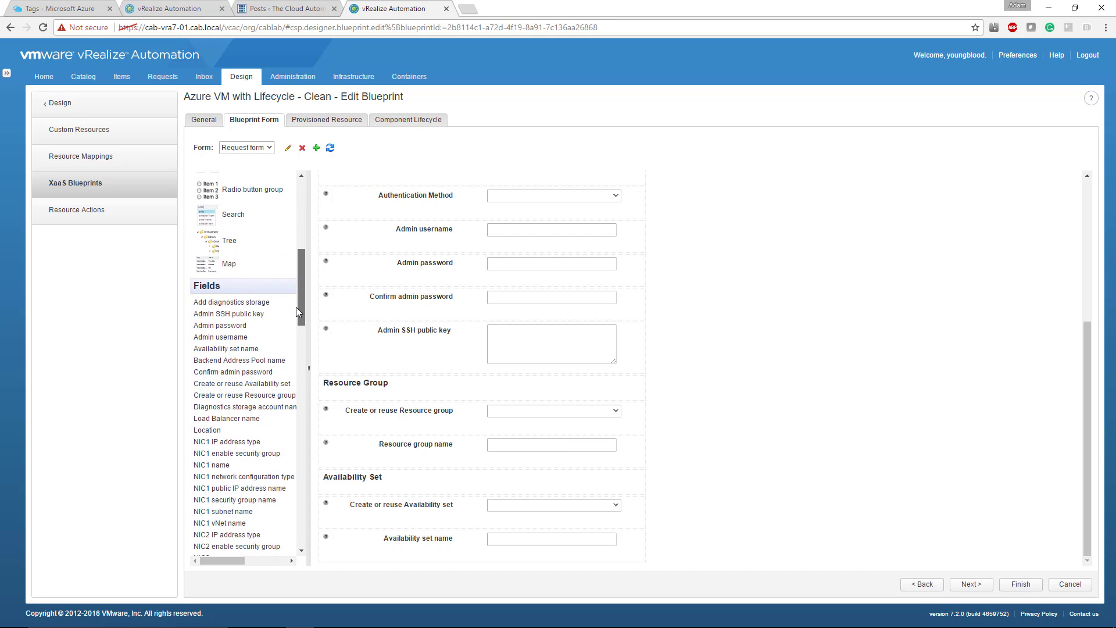
pyautogui.click(385, 414)
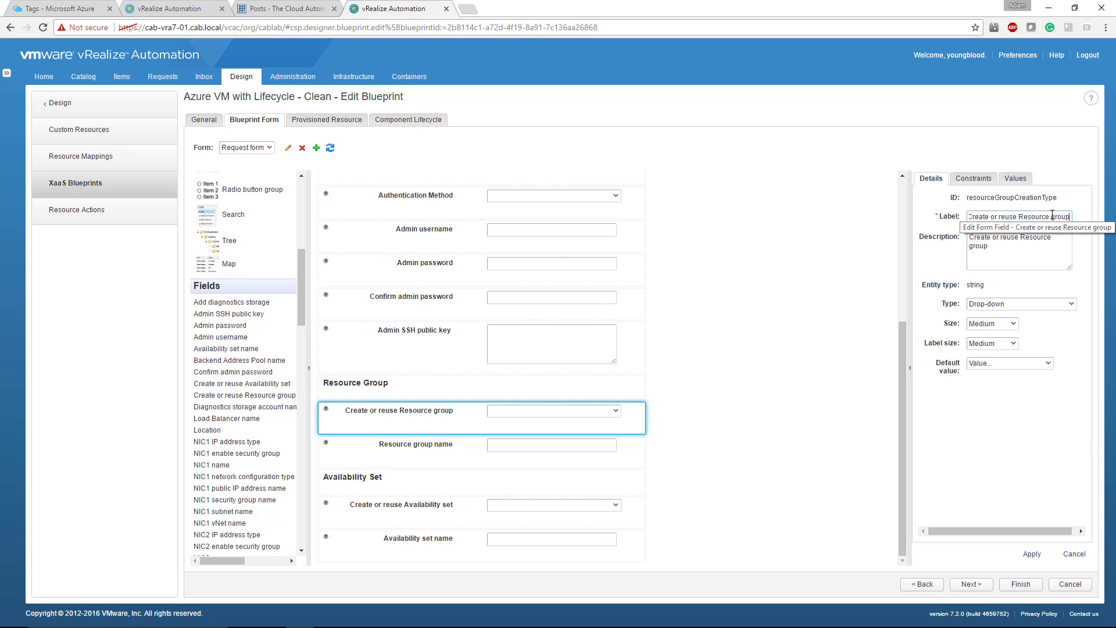
# Try to add the available Resource group name field to the Resource Group section of the Build Info form page.
pyautogui.scroll(-1, 299, 318)
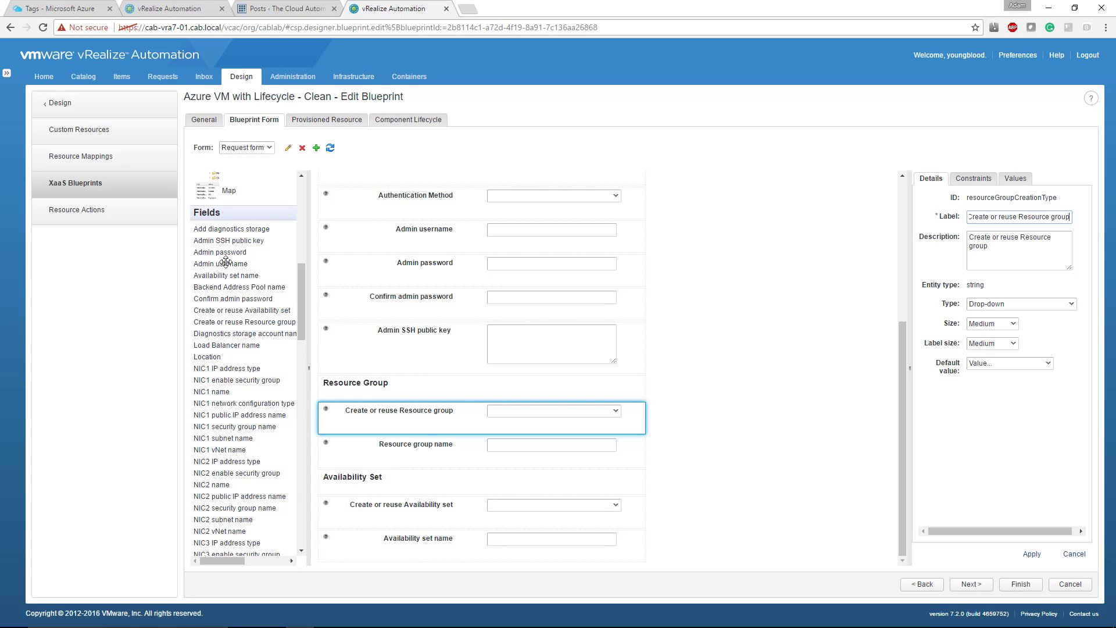
pyautogui.moveTo(301, 279); pyautogui.dragTo(297, 438)
pyautogui.scroll(5, 236, 278)
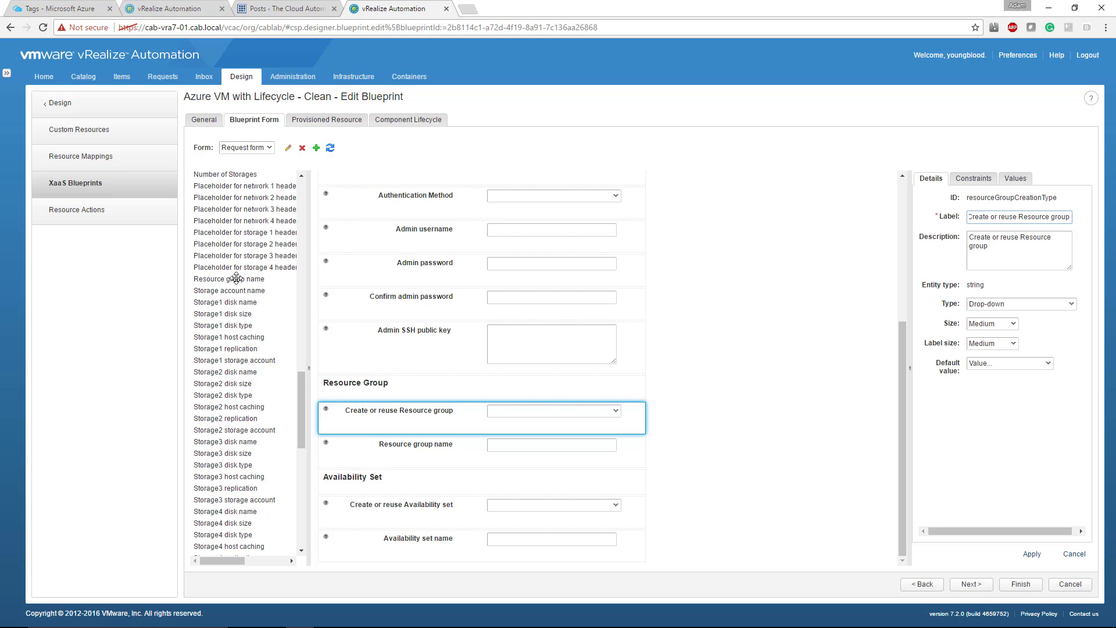
pyautogui.moveTo(236, 278); pyautogui.dragTo(420, 378)
pyautogui.click(731, 356)
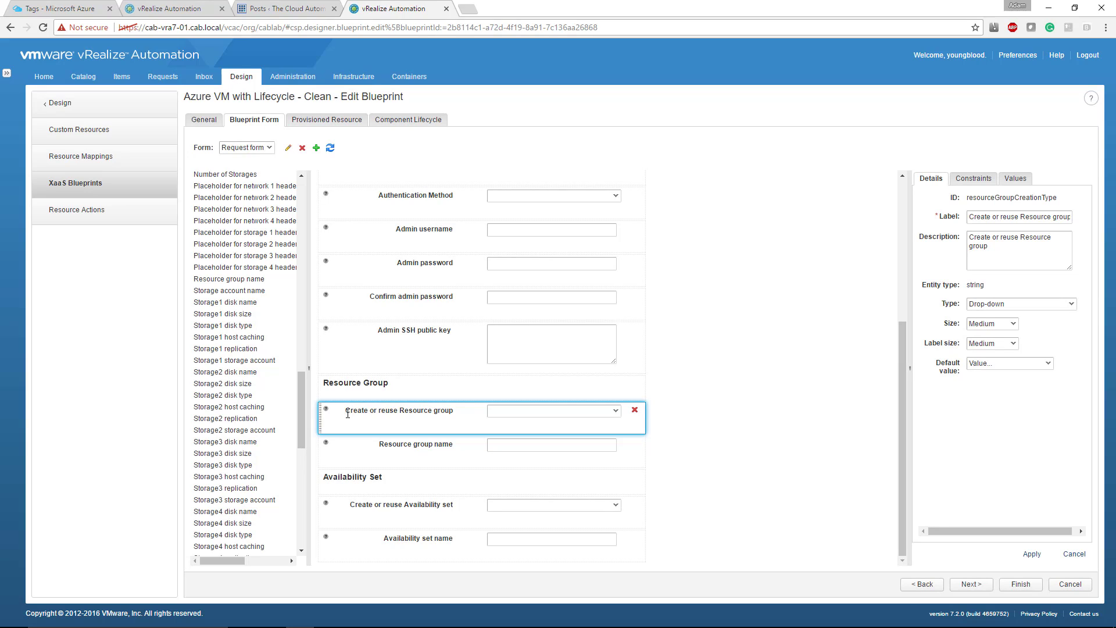
pyautogui.moveTo(302, 410); pyautogui.dragTo(302, 211)
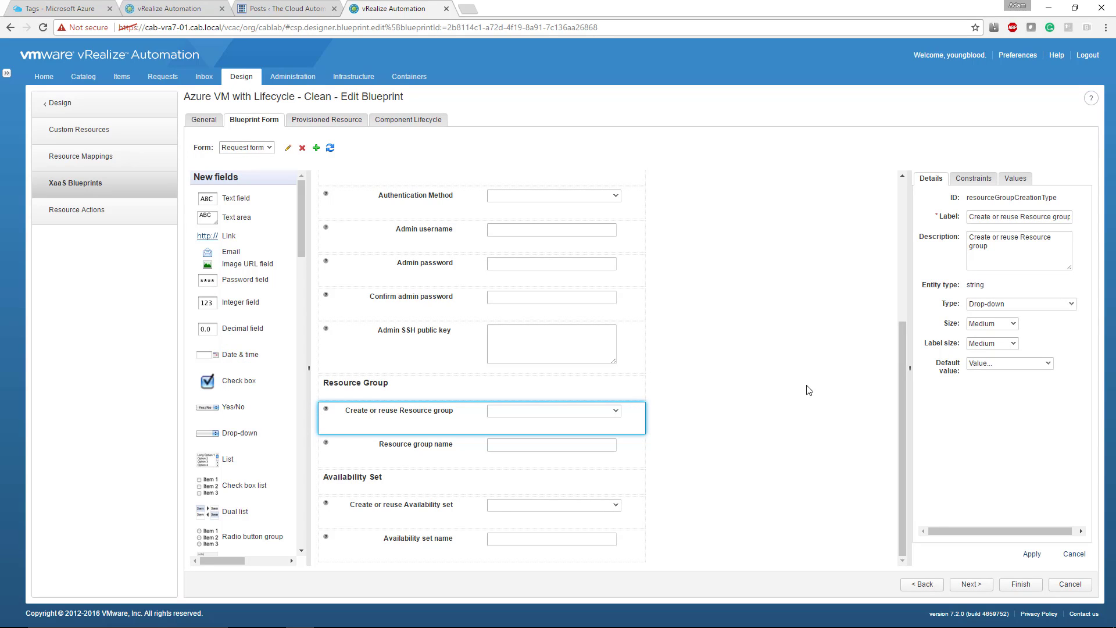